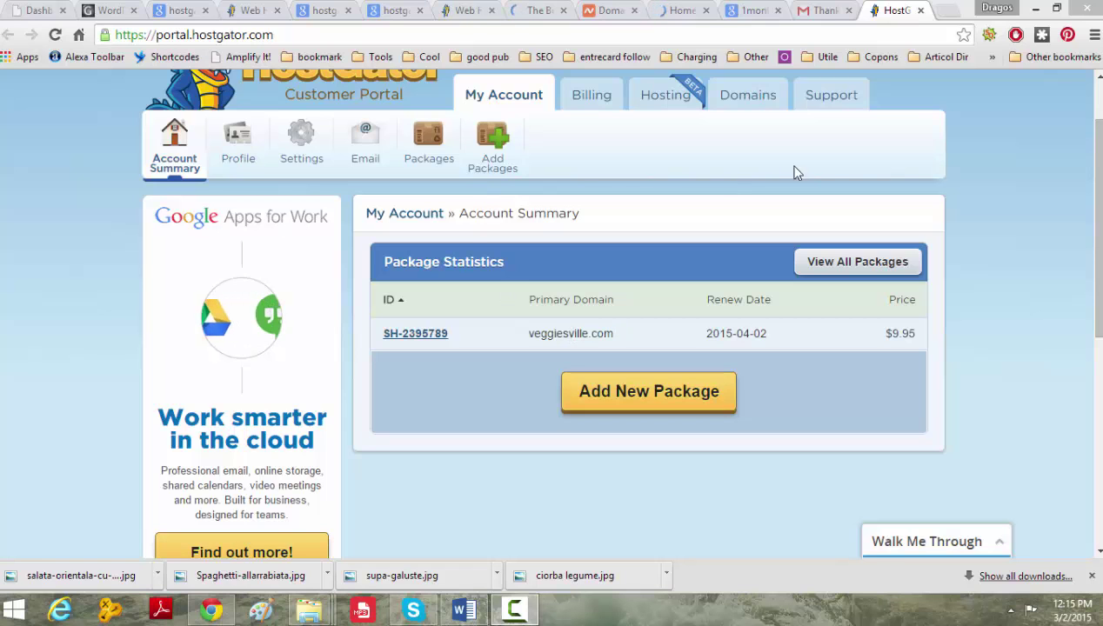
Open the veggiesville.com package under Packages and scroll to its server and Login link
scroll(931, 170, "up", 2)
scroll(930, 172, "down", 2)
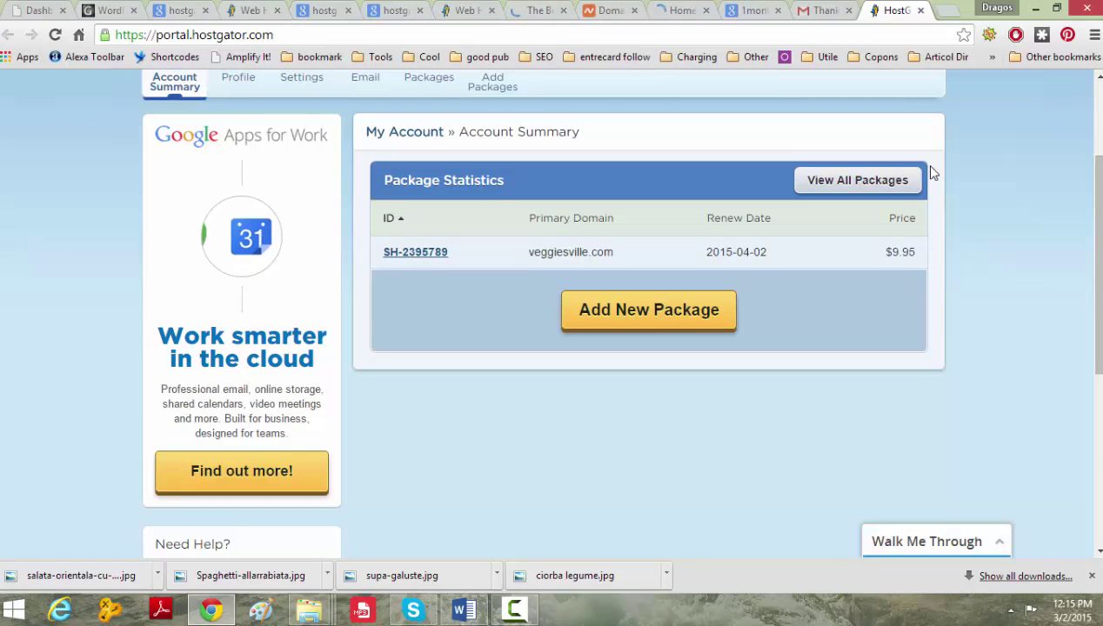
scroll(930, 172, "up", 1)
scroll(930, 172, "up", 1)
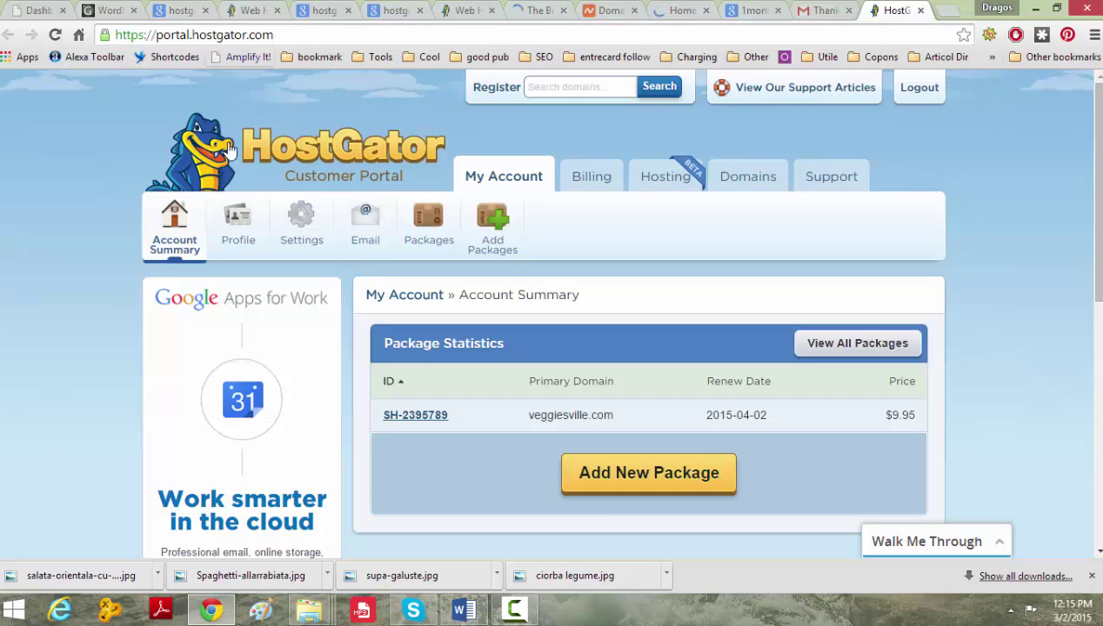
left_click(426, 240)
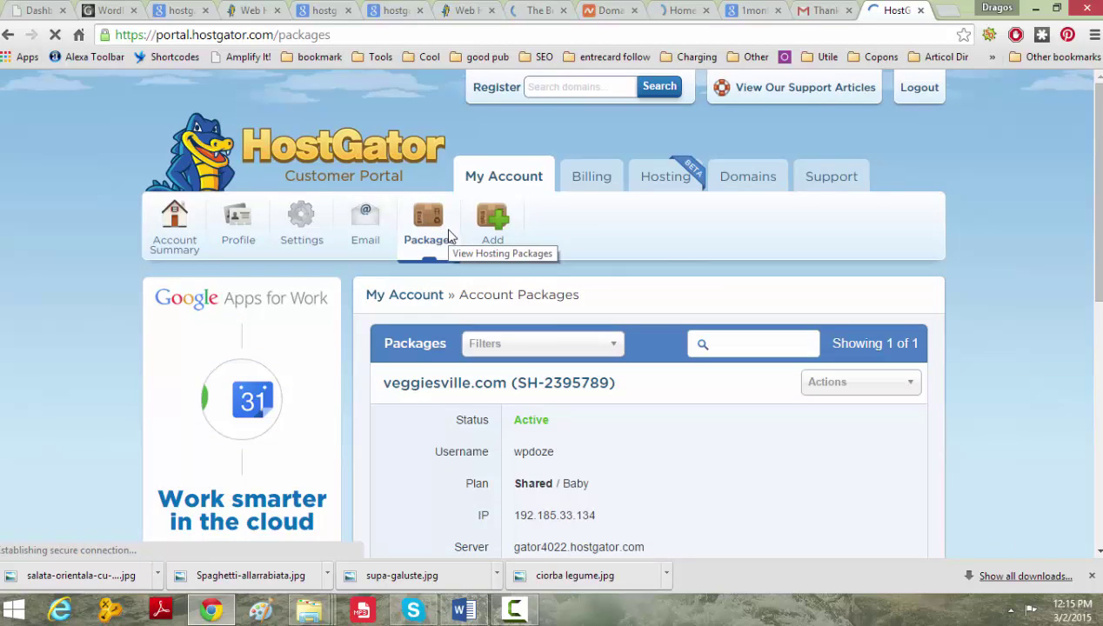
scroll(450, 237, "down", 2)
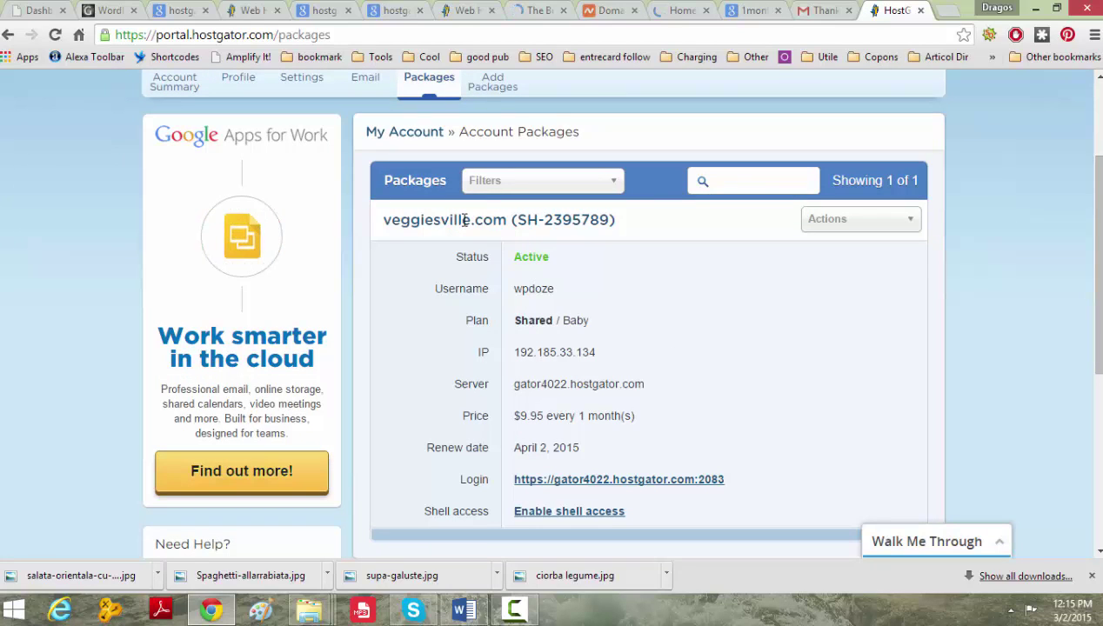
left_click_drag(385, 222, 504, 222)
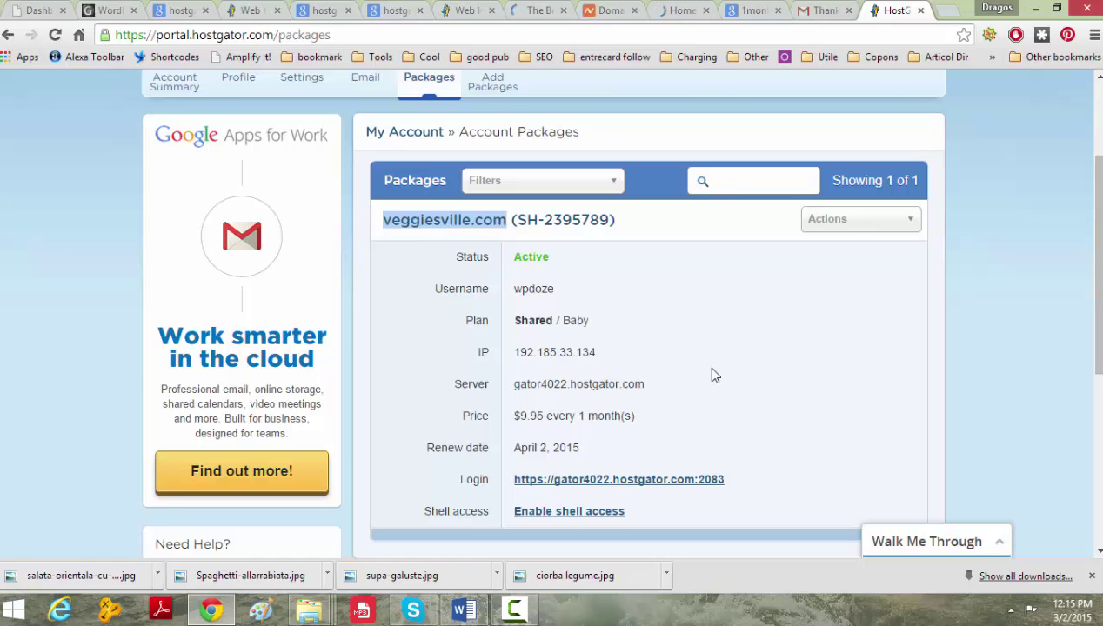
scroll(809, 365, "down", 1)
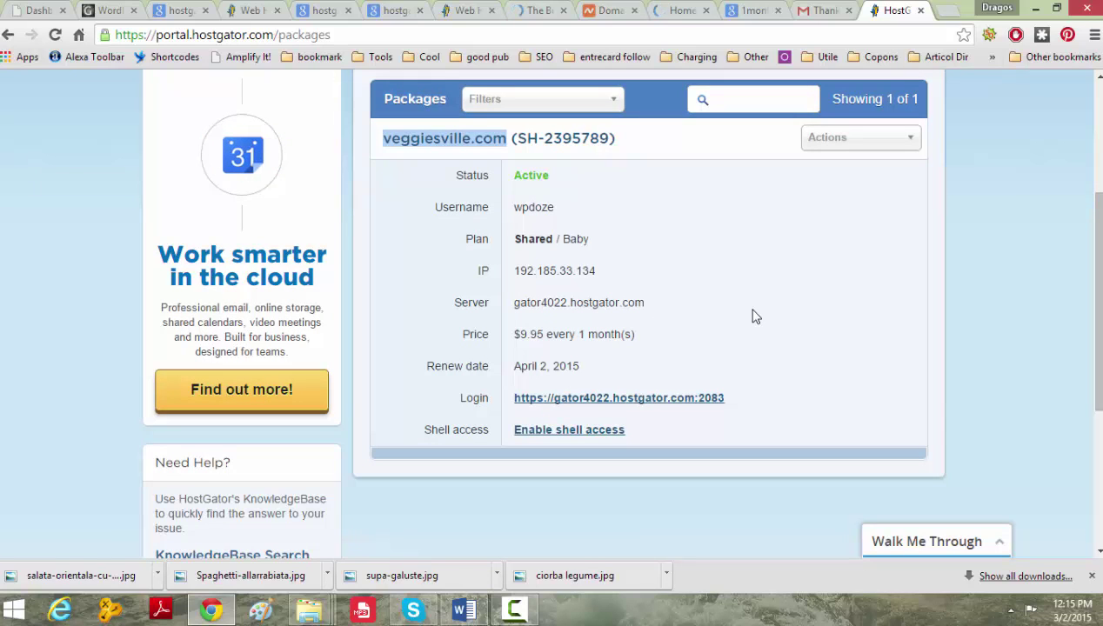
scroll(696, 315, "down", 1)
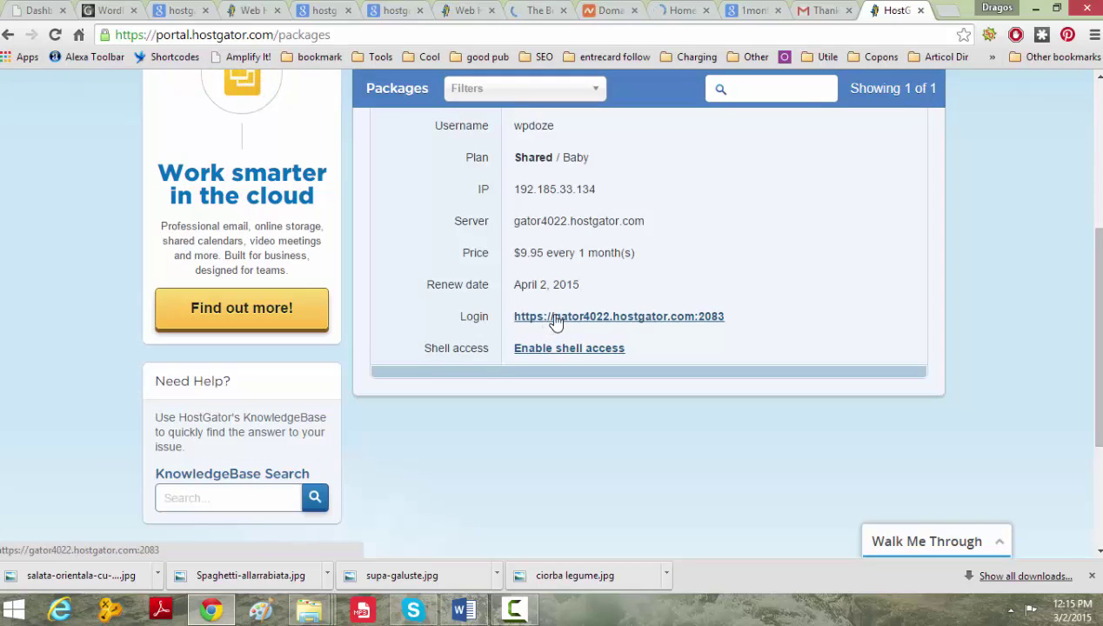
Log in to the veggiesville.com cPanel with the account password
left_click(555, 317)
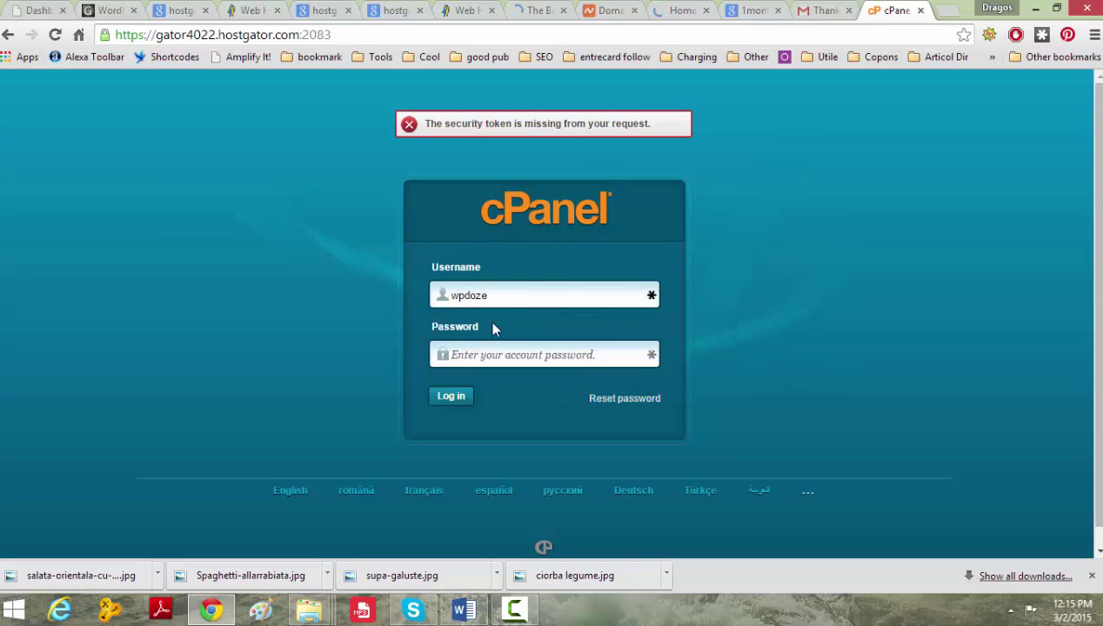
left_click(485, 355)
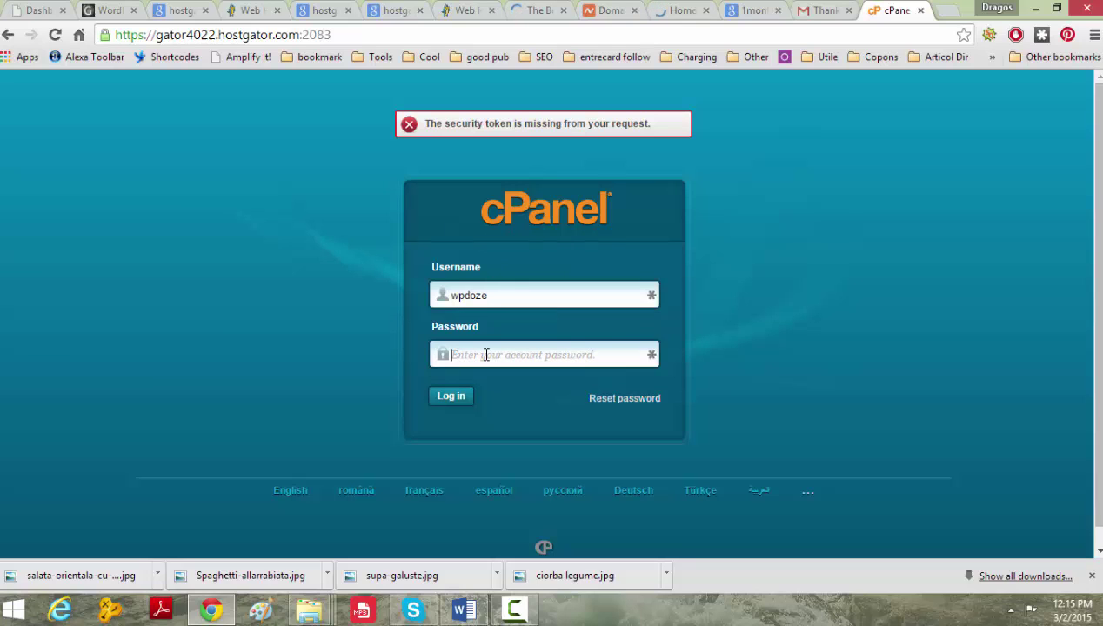
type("***********")
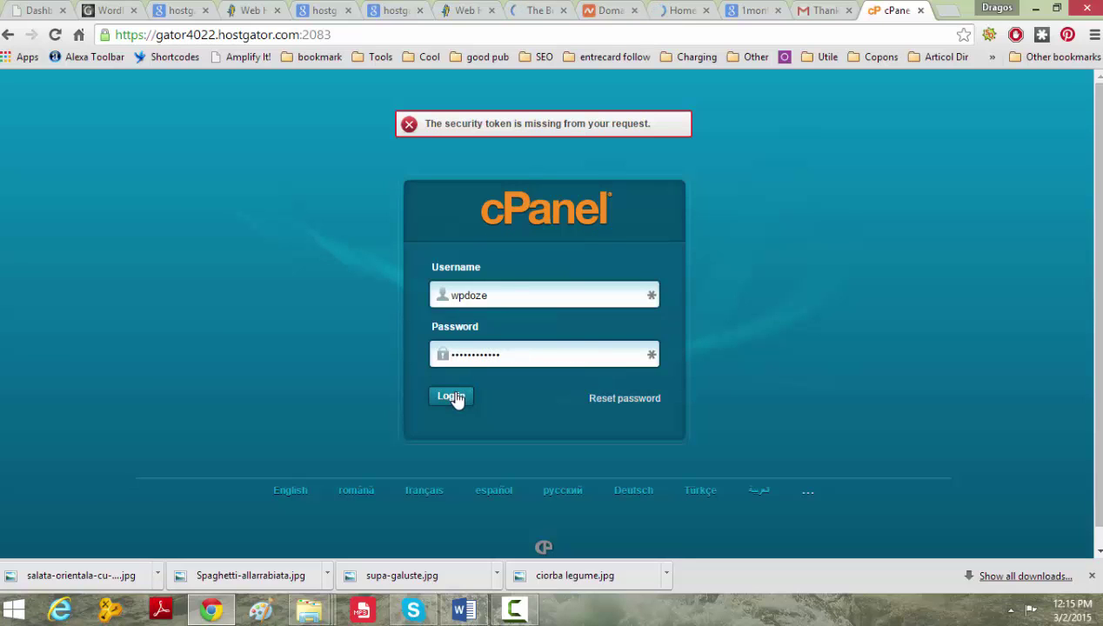
left_click(453, 397)
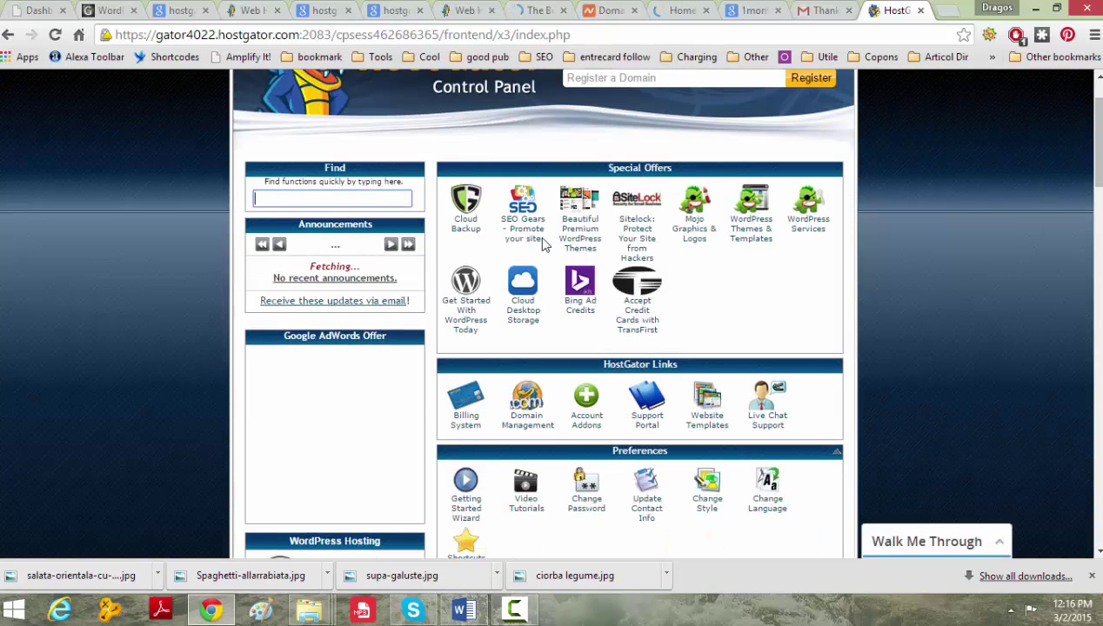
Scroll the cPanel home down to Account Information listing ns8043 and ns8044.hostgator.com
scroll(661, 248, "up", 1)
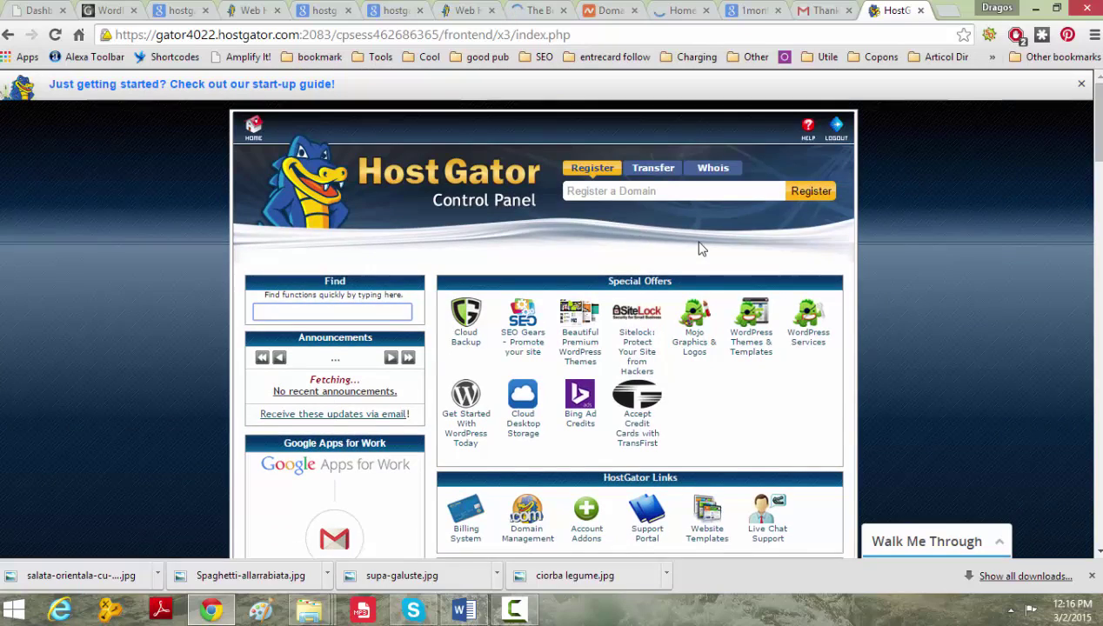
scroll(699, 249, "down", 1)
scroll(504, 261, "up", 1)
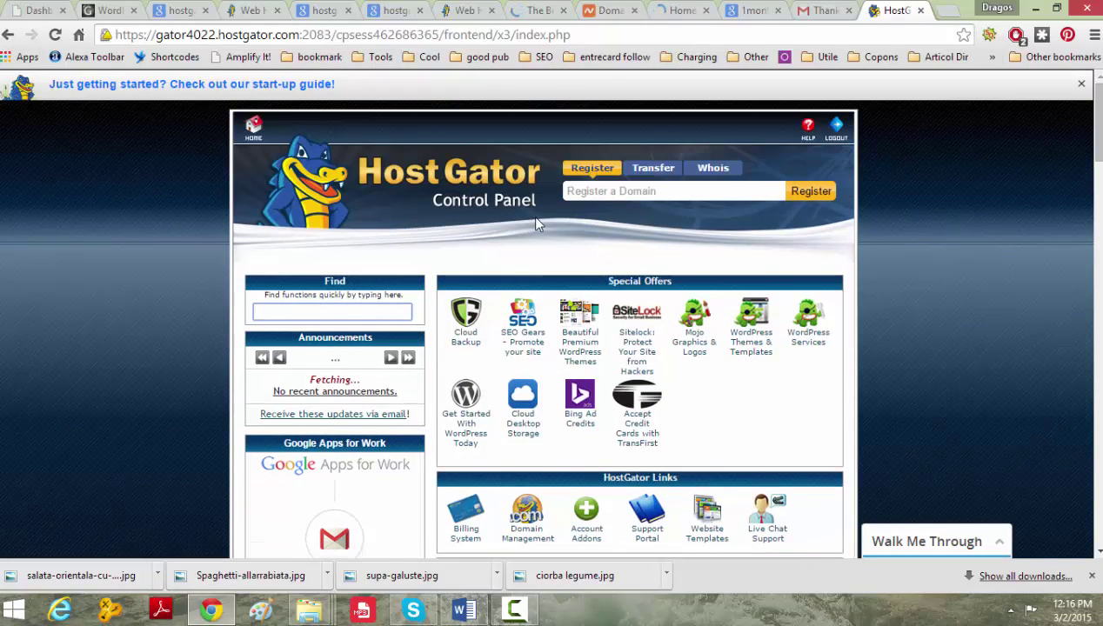
scroll(529, 215, "down", 2)
scroll(532, 218, "down", 1)
scroll(538, 224, "down", 2)
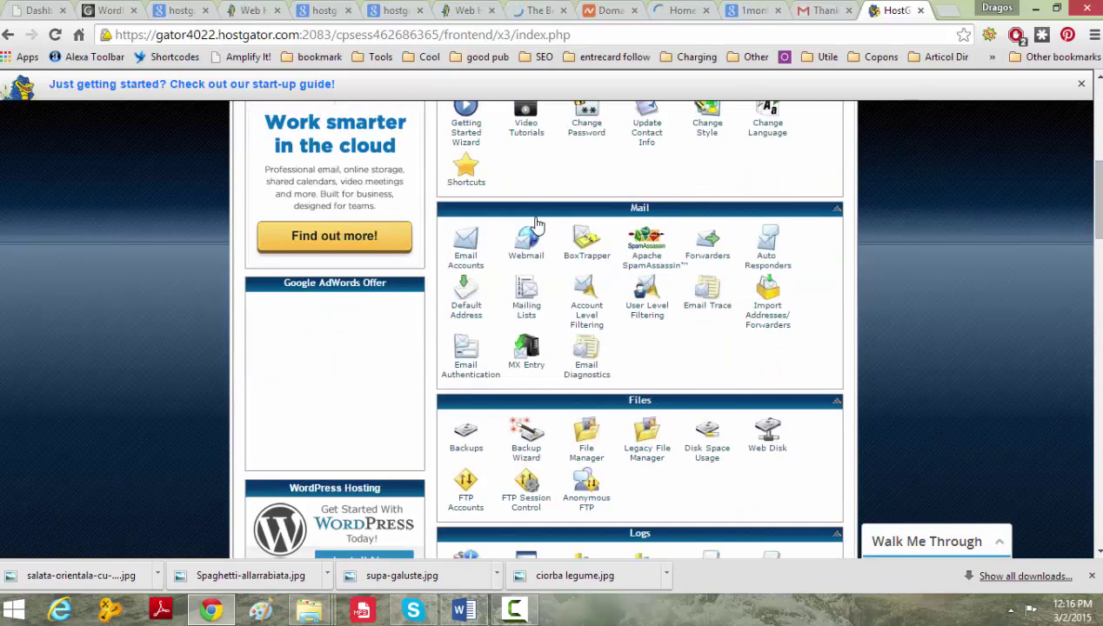
scroll(538, 225, "down", 1)
scroll(538, 224, "down", 3)
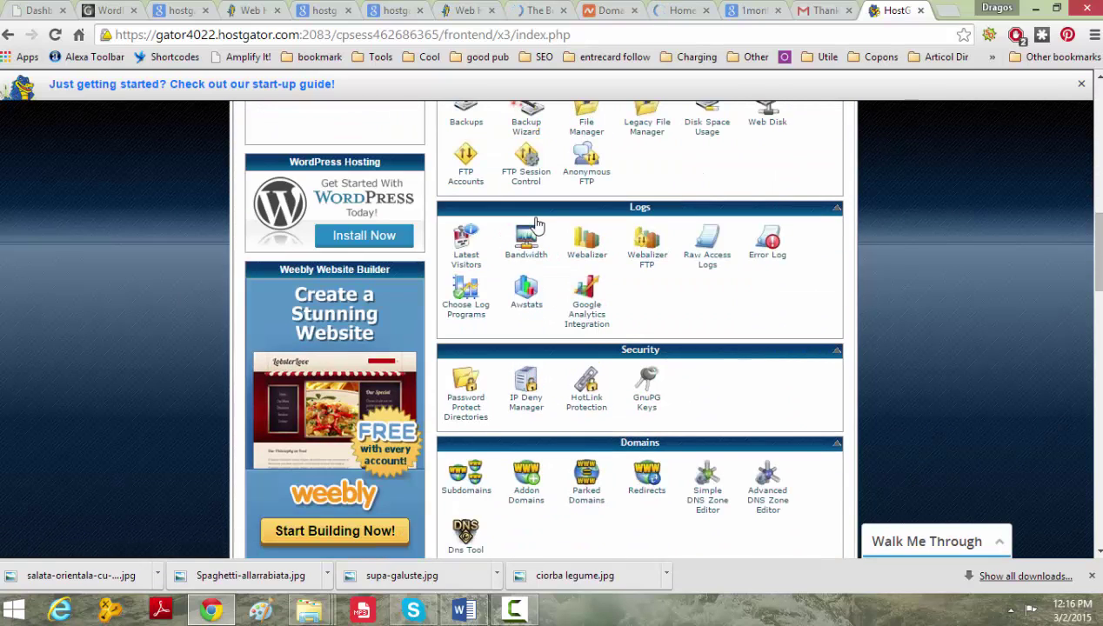
scroll(538, 224, "down", 1)
scroll(538, 224, "down", 2)
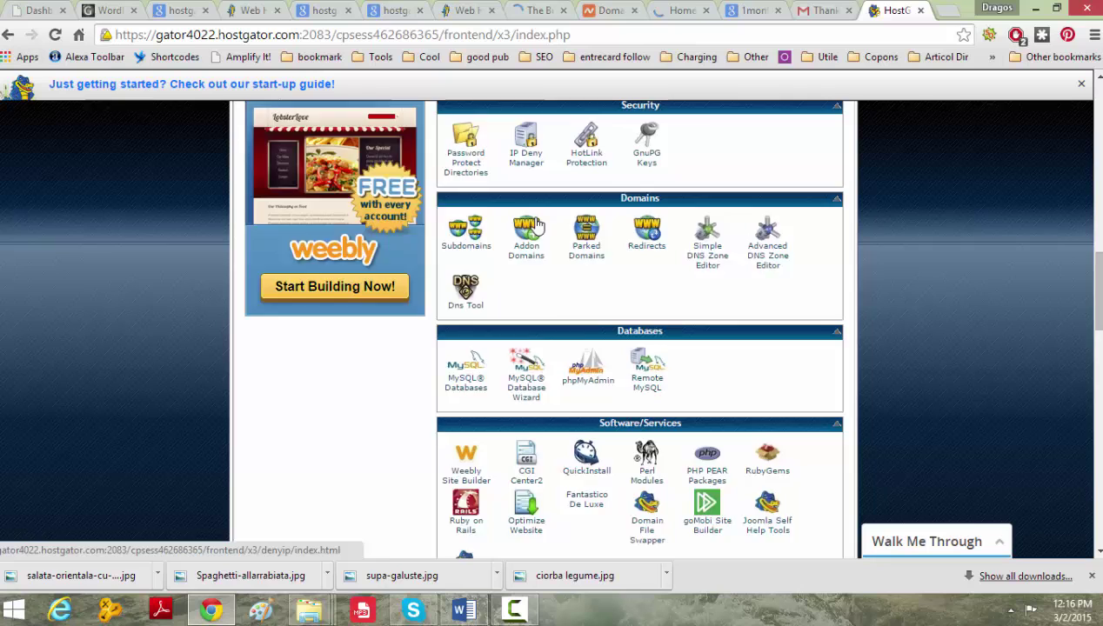
scroll(537, 224, "down", 1)
scroll(537, 225, "down", 4)
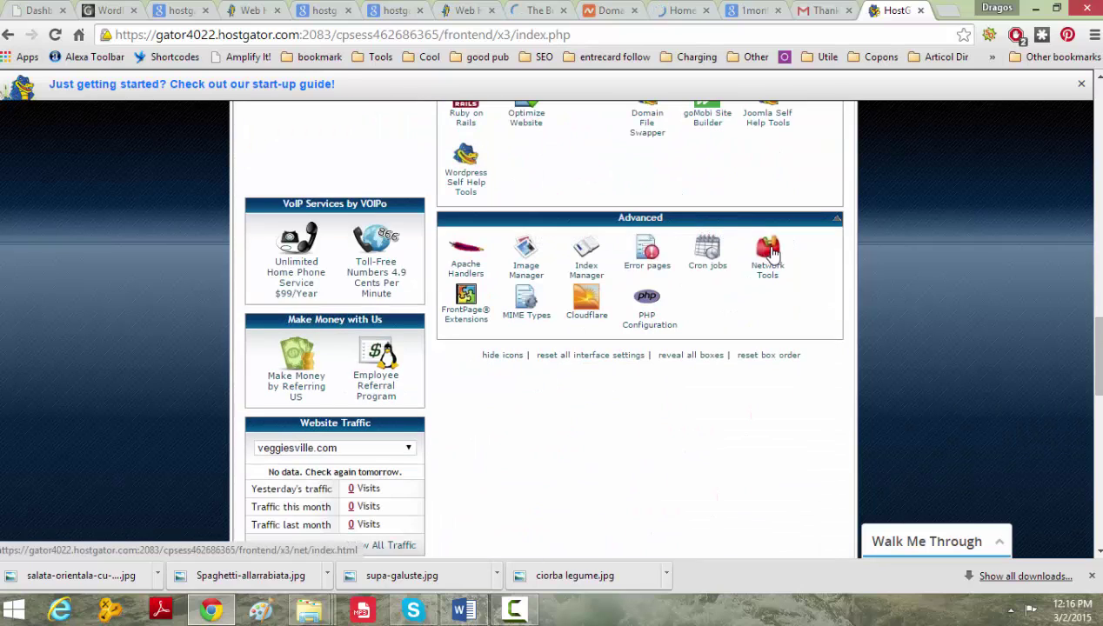
scroll(770, 253, "down", 1)
scroll(772, 253, "down", 2)
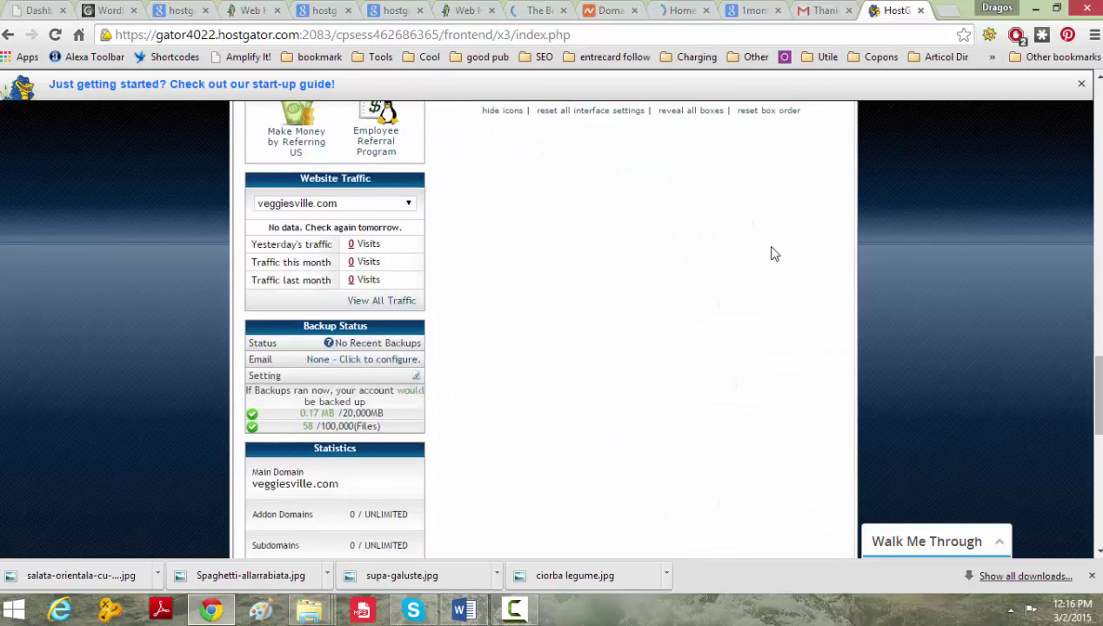
scroll(775, 254, "down", 1)
scroll(775, 254, "down", 3)
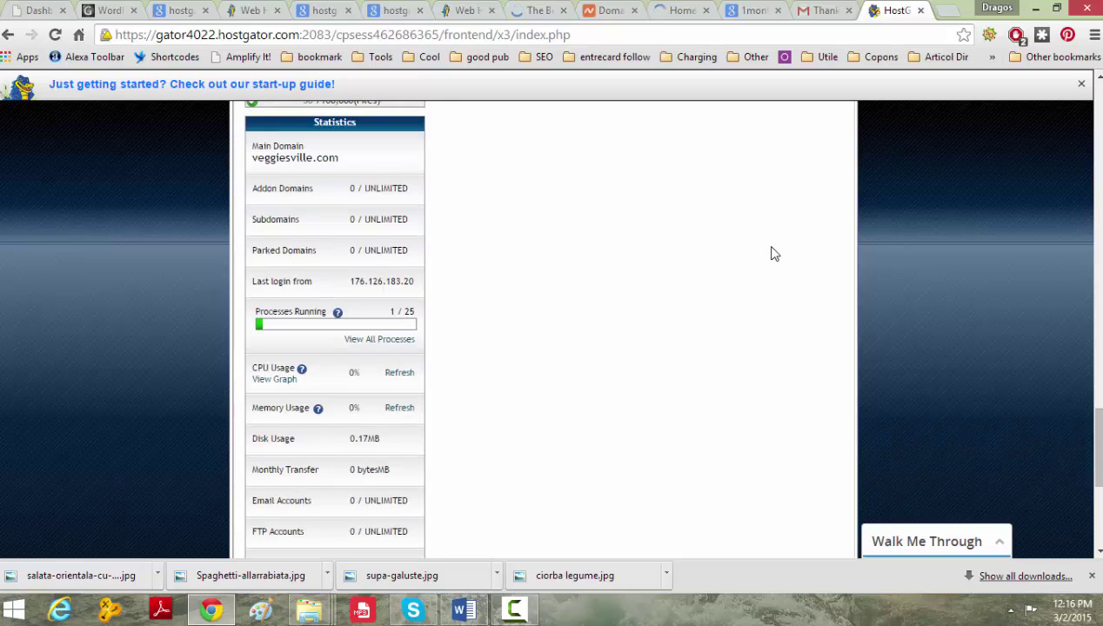
scroll(775, 254, "down", 1)
scroll(775, 254, "down", 4)
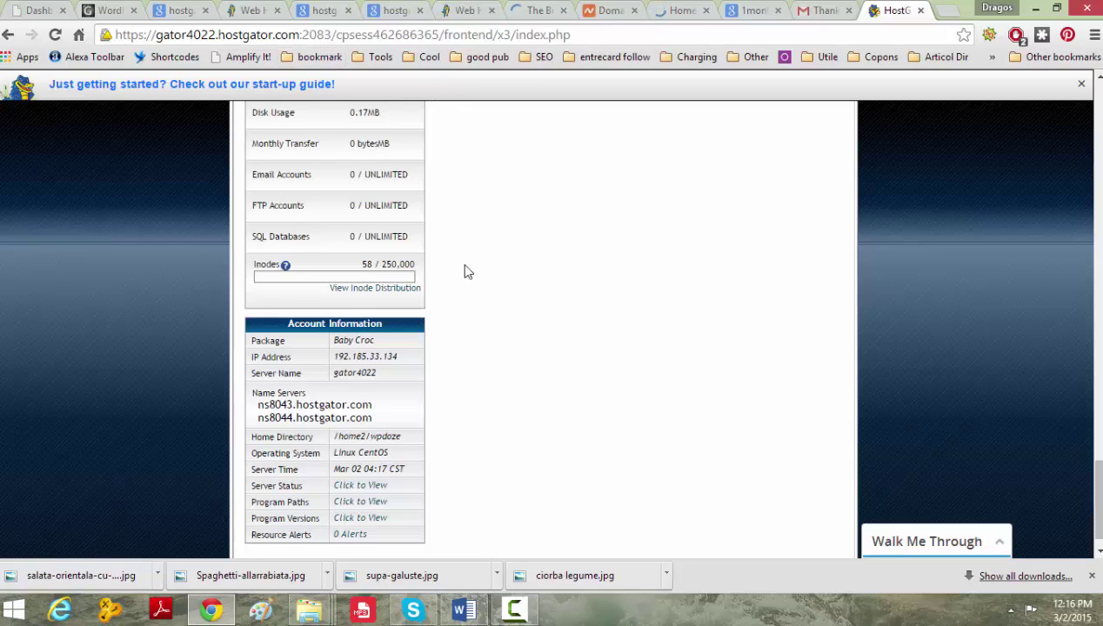
Select ns8043.hostgator.com and then ns8044.hostgator.com in Account Information
left_click_drag(258, 406, 372, 402)
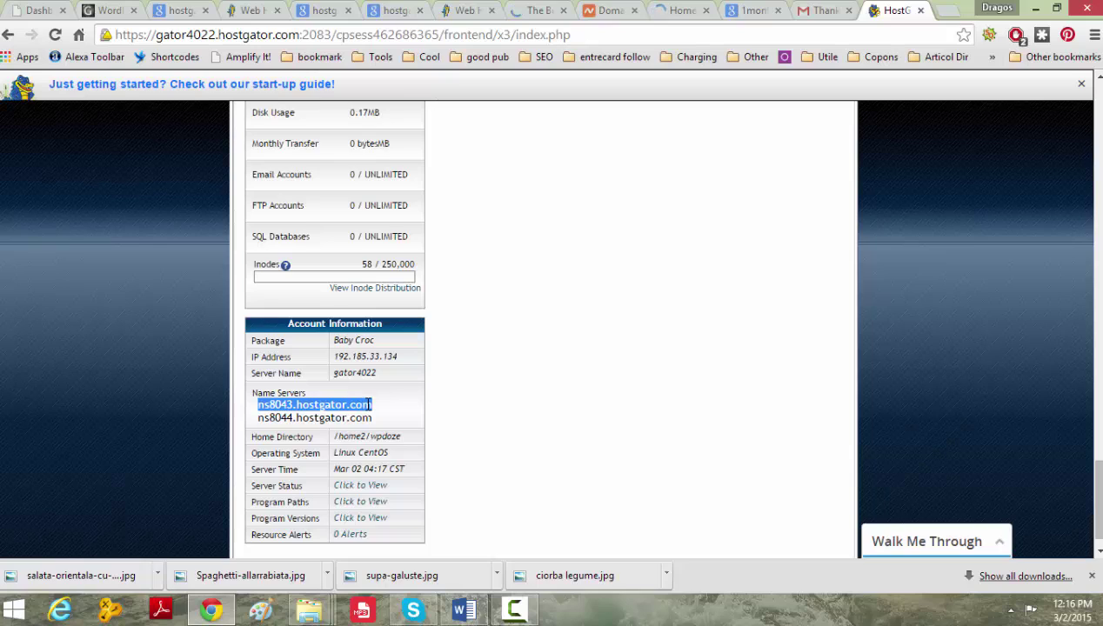
left_click(259, 400)
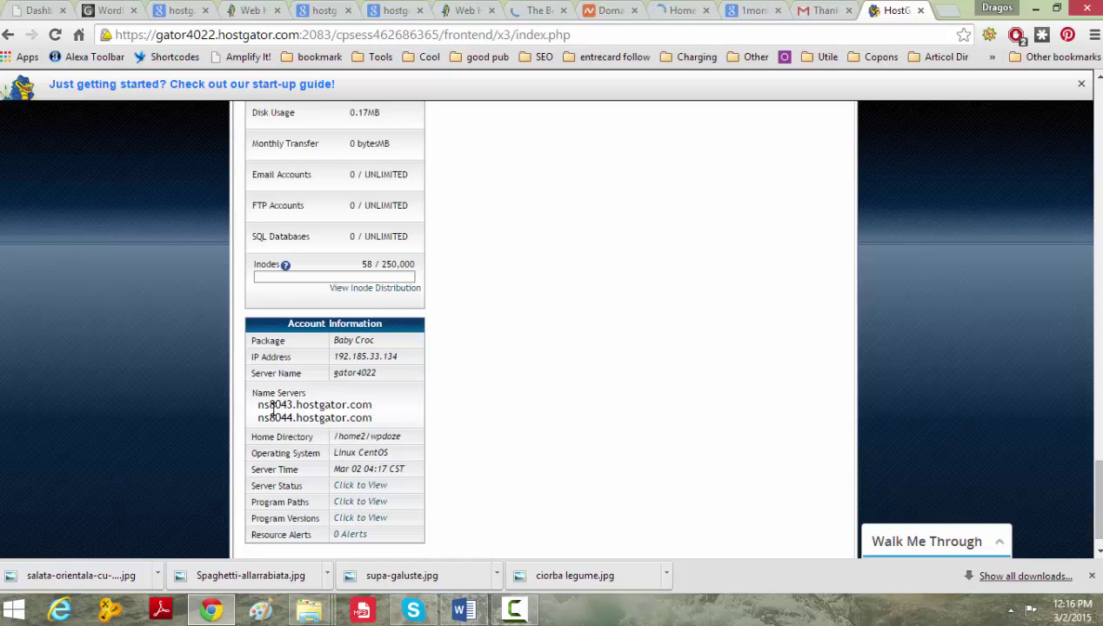
left_click_drag(259, 406, 372, 407)
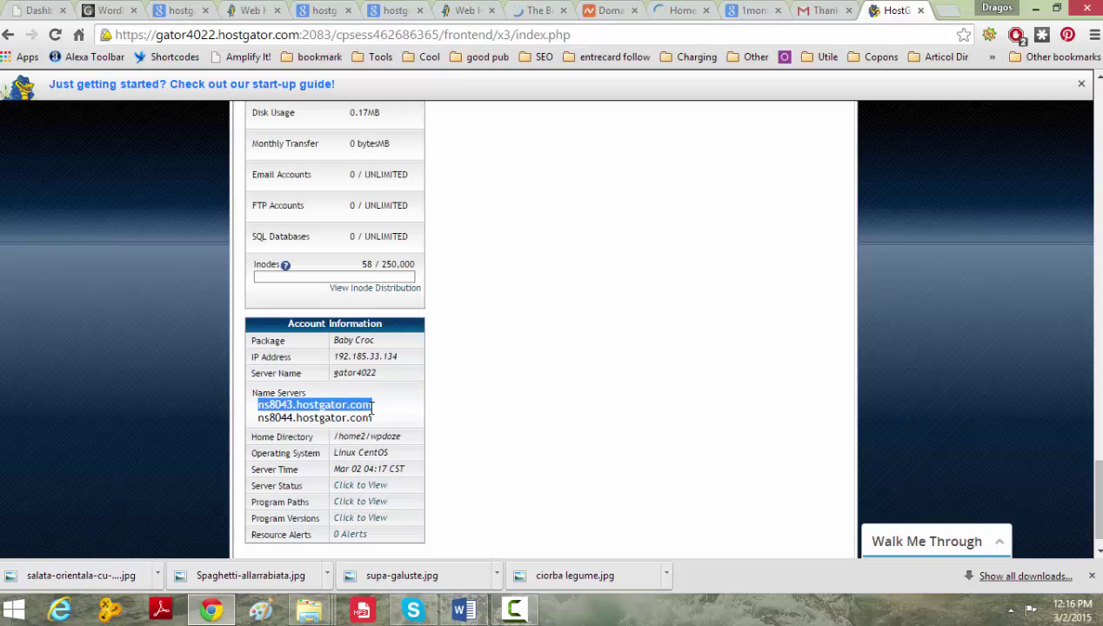
left_click(285, 423)
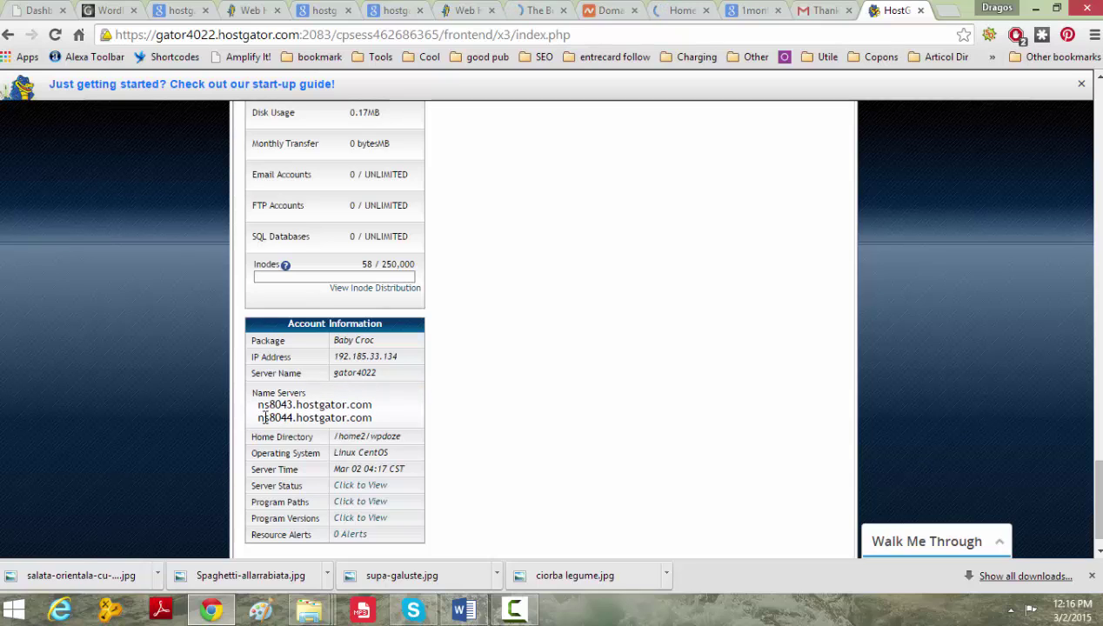
left_click_drag(259, 418, 369, 418)
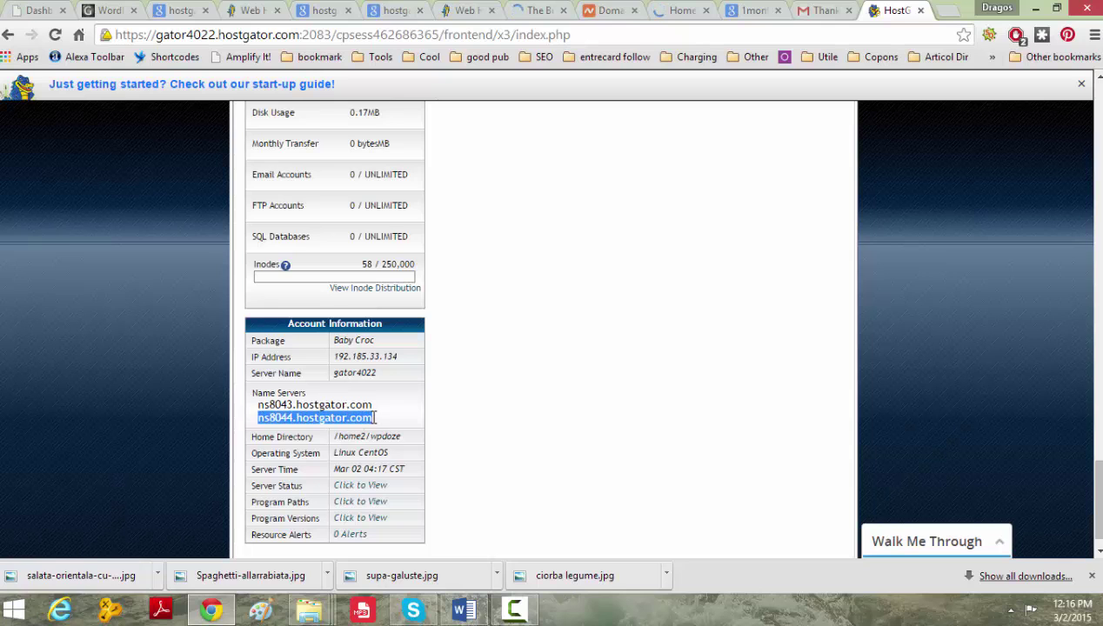
Switch to the Namecheap browser tab and scroll through its page
left_click(607, 10)
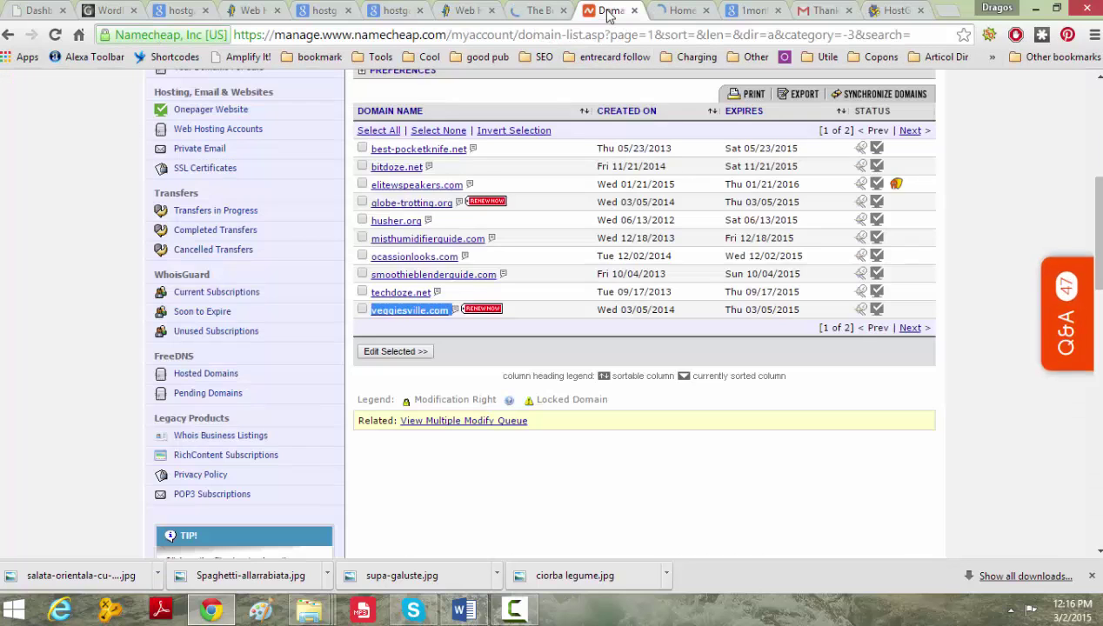
scroll(604, 185, "up", 1)
scroll(599, 248, "up", 3)
scroll(365, 196, "up", 1)
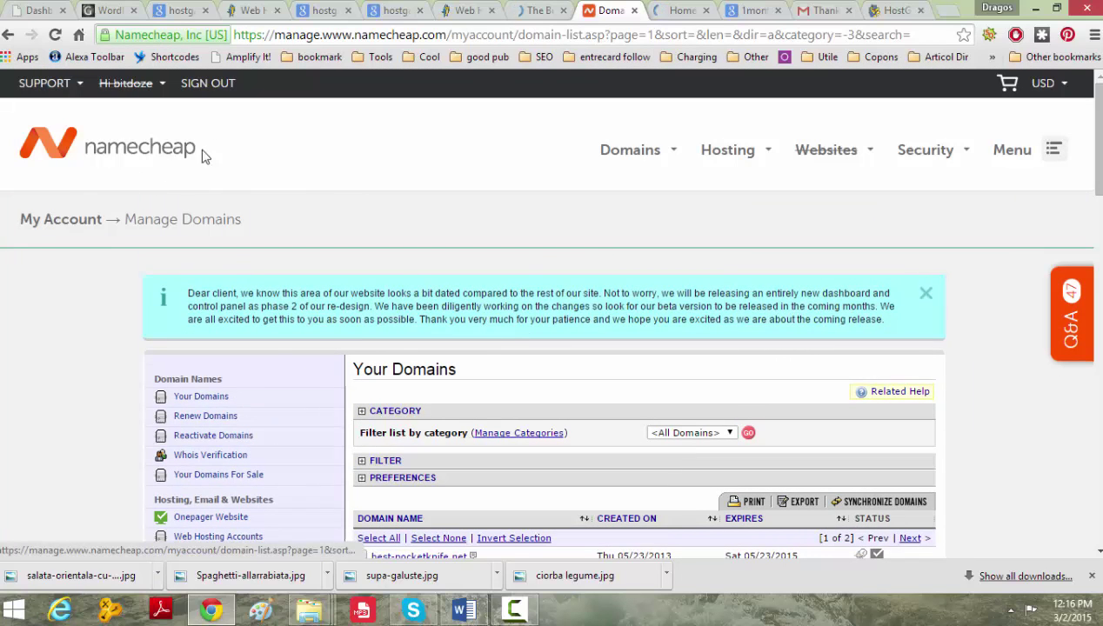
scroll(392, 148, "down", 1)
scroll(487, 146, "down", 1)
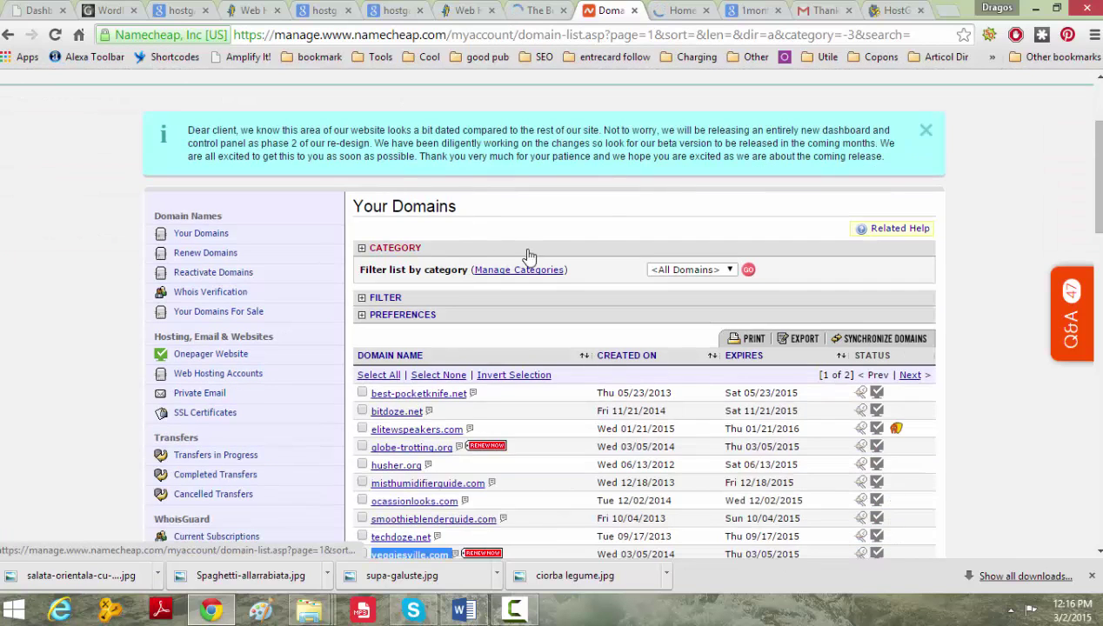
scroll(526, 255, "down", 2)
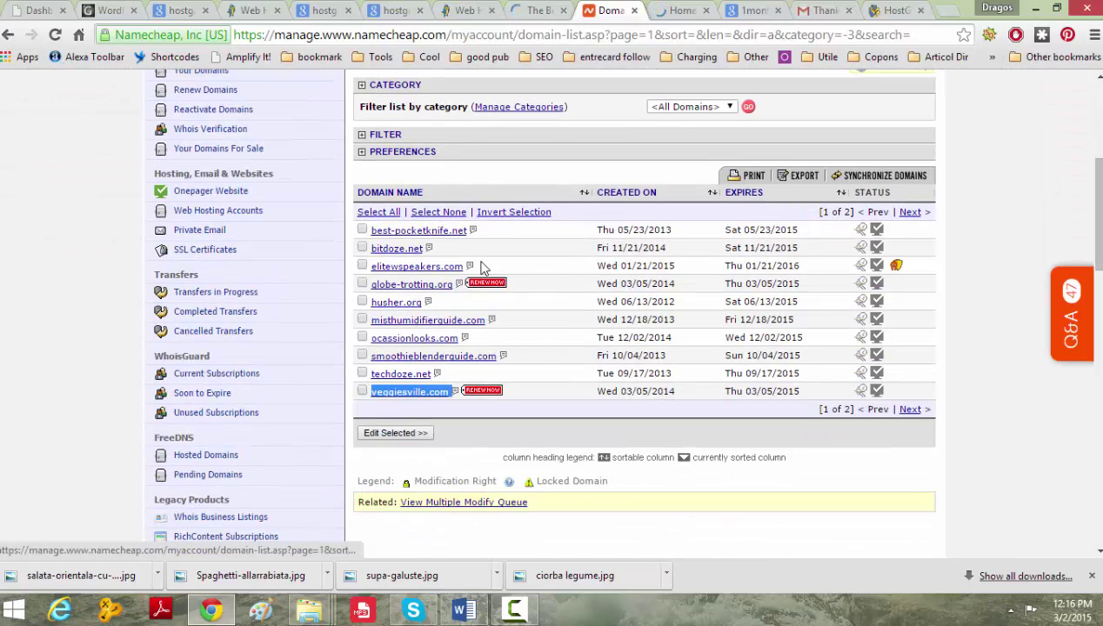
scroll(509, 200, "up", 3)
scroll(514, 203, "up", 1)
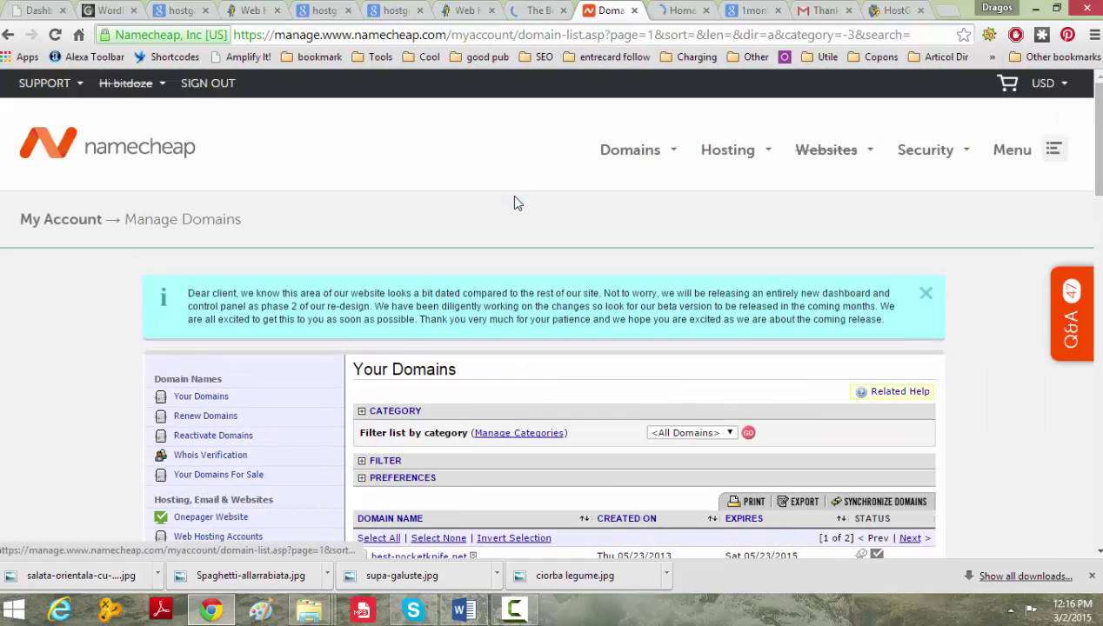
scroll(513, 202, "down", 1)
scroll(514, 202, "up", 1)
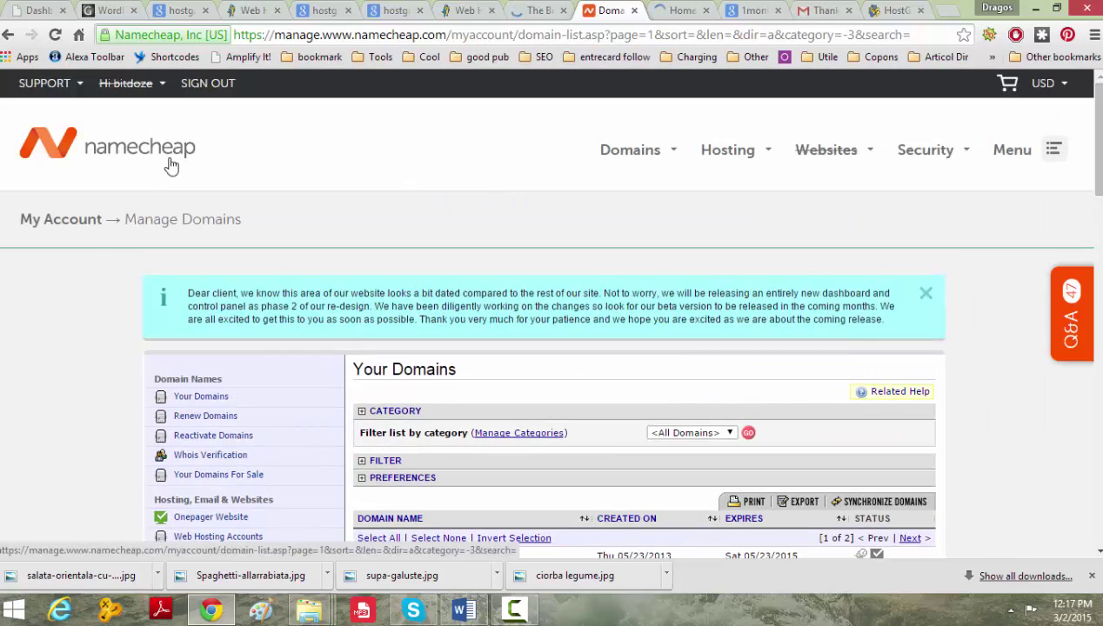
mouse_move(126, 83)
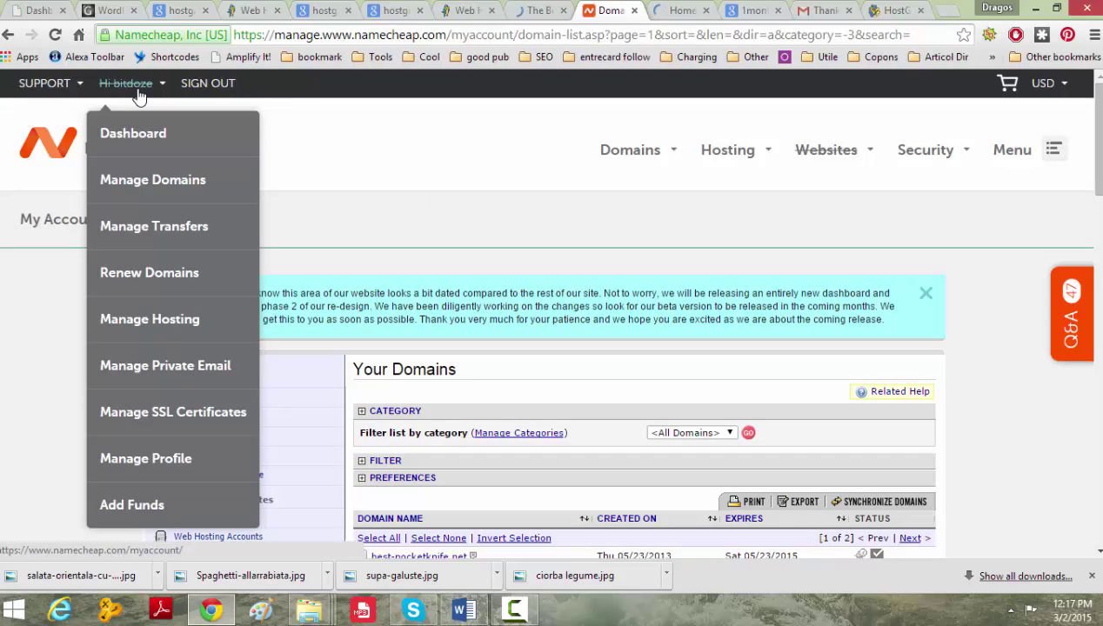
Go to the Dashboard and view all domains, including veggiesville.com
left_click(133, 148)
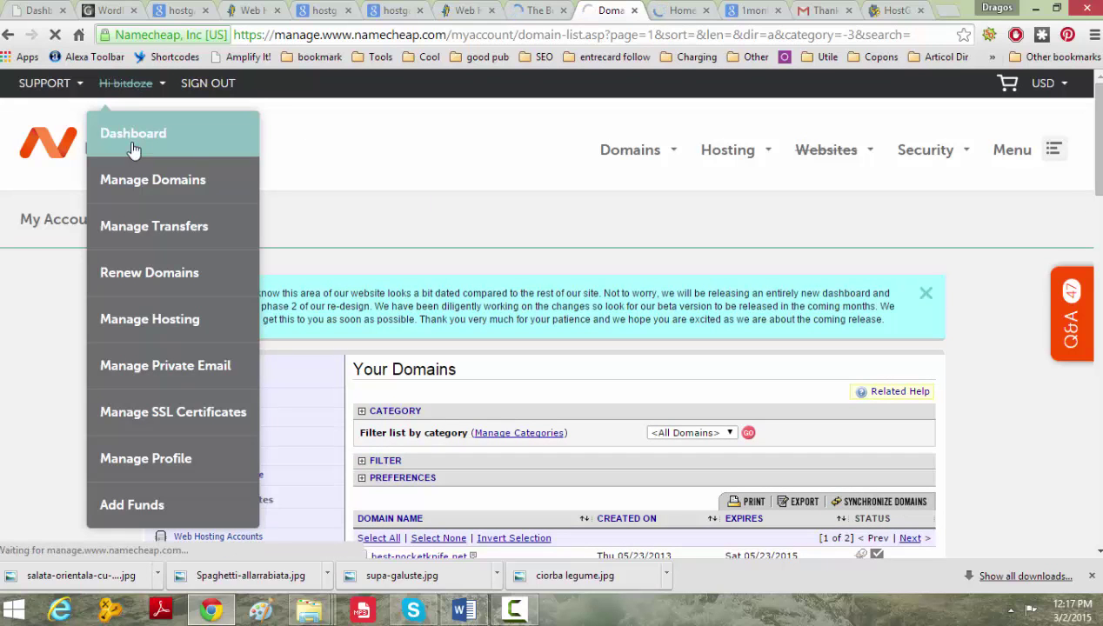
scroll(206, 198, "down", 2)
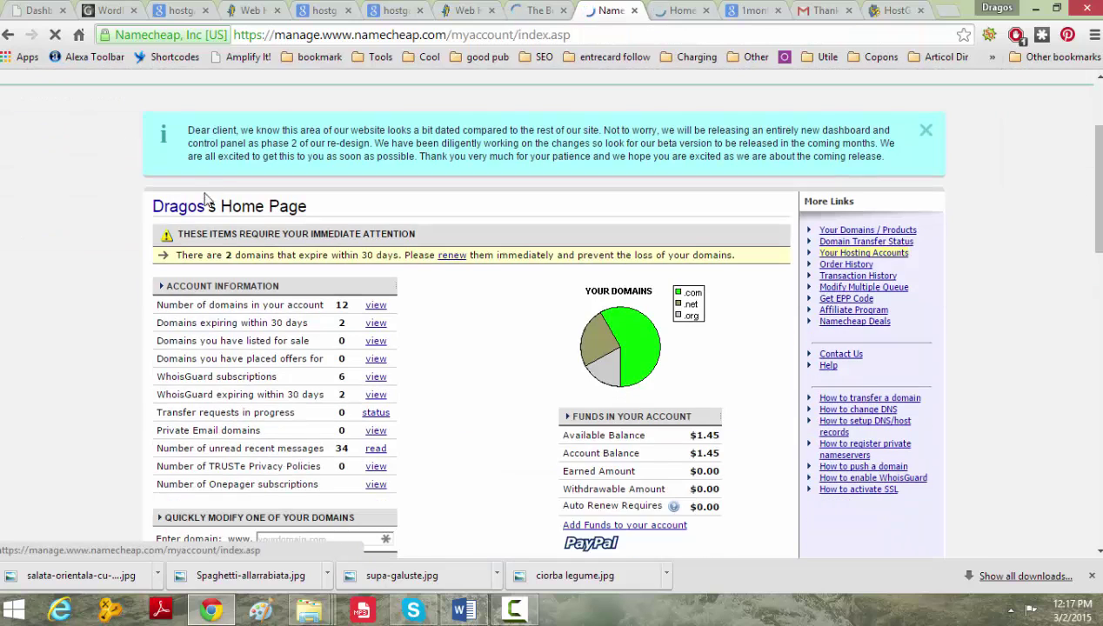
left_click(375, 307)
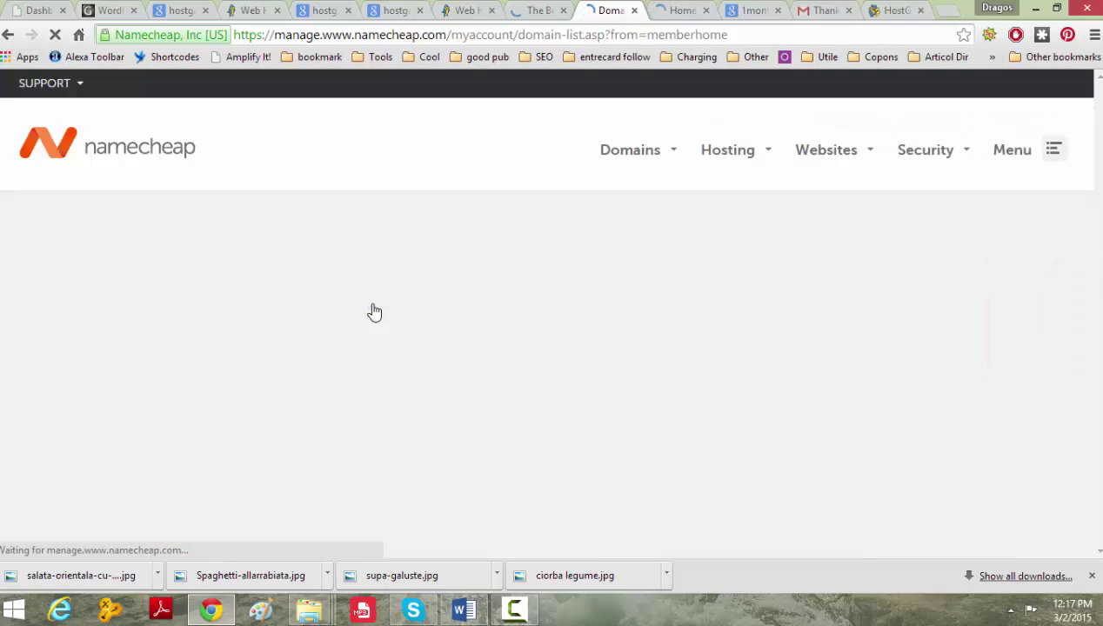
scroll(374, 312, "down", 3)
scroll(375, 312, "down", 1)
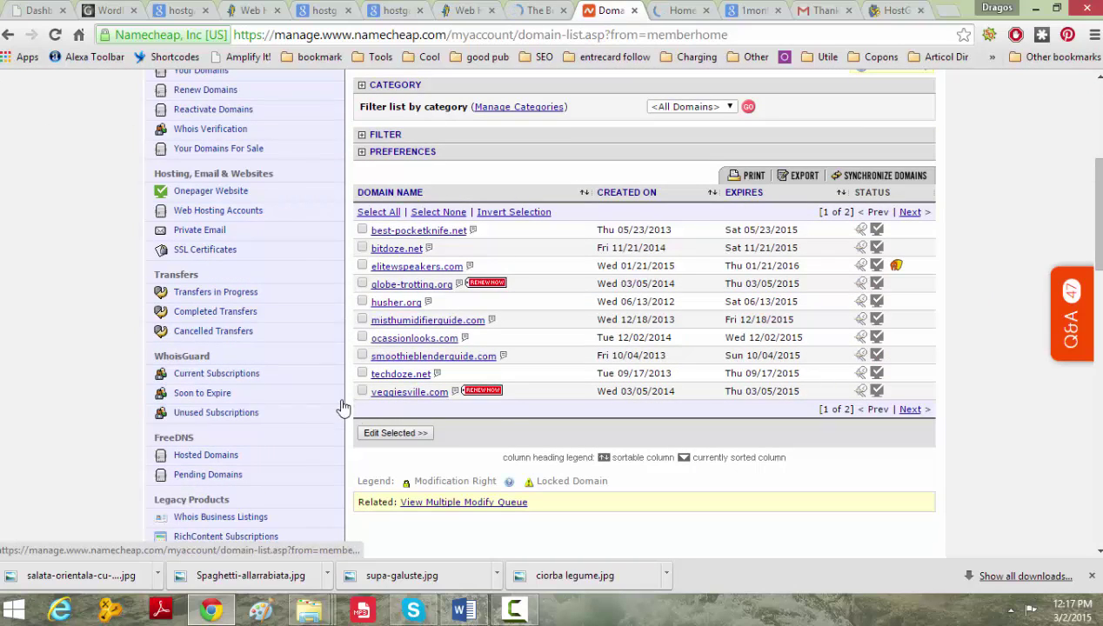
Open Domain Name Server Setup for veggiesville.com, showing ns1.husher.org and ns2.husher.org
left_click(401, 399)
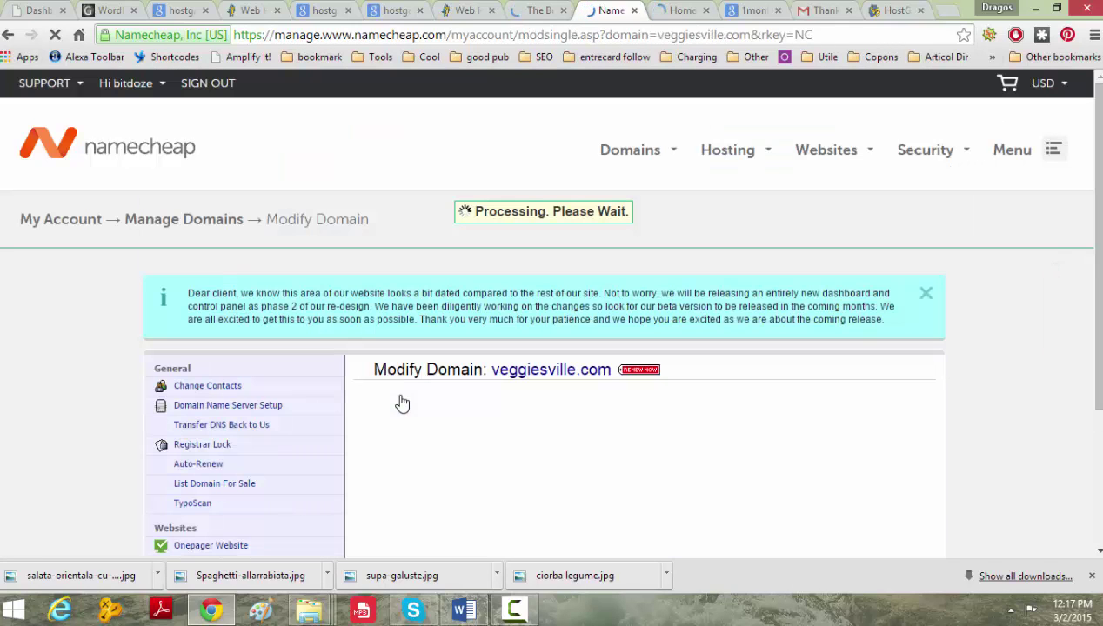
scroll(396, 391, "down", 1)
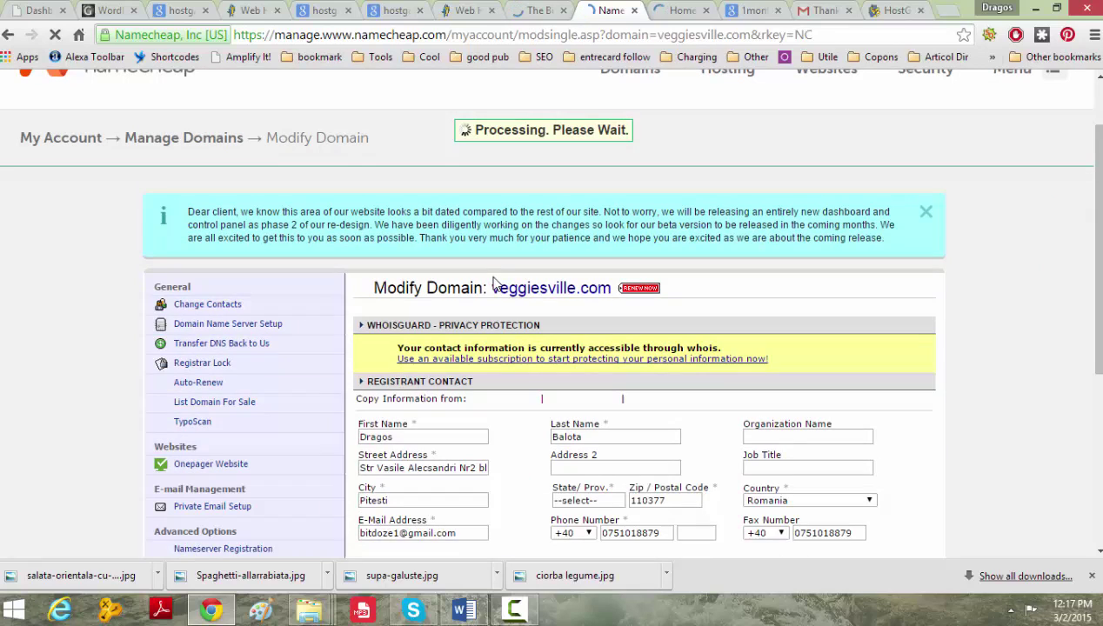
scroll(454, 270, "down", 1)
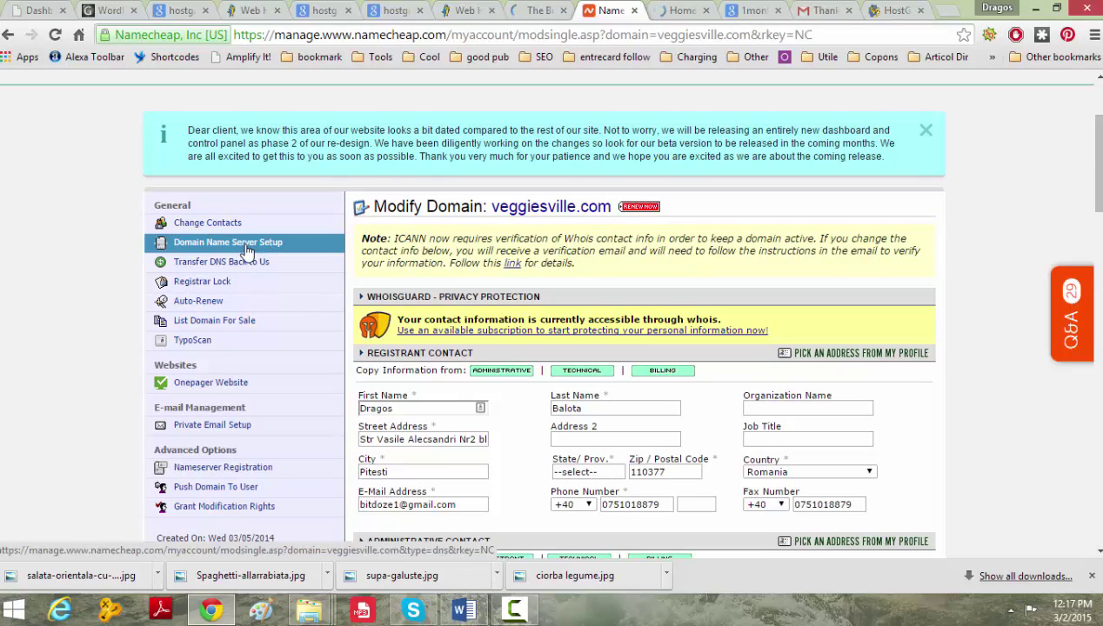
left_click(247, 252)
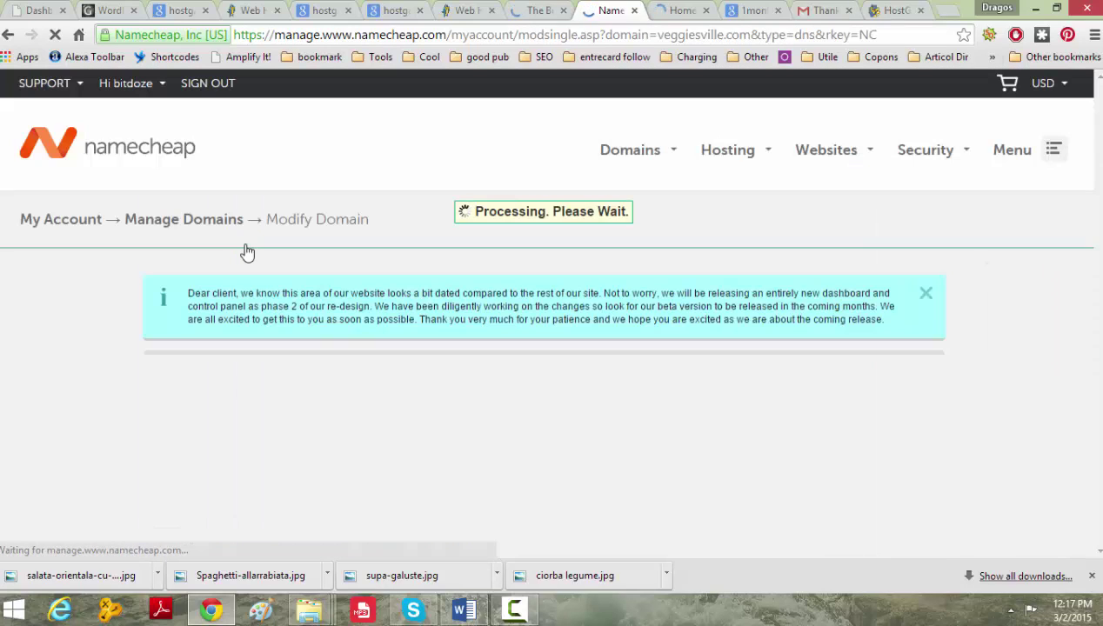
scroll(247, 251, "down", 1)
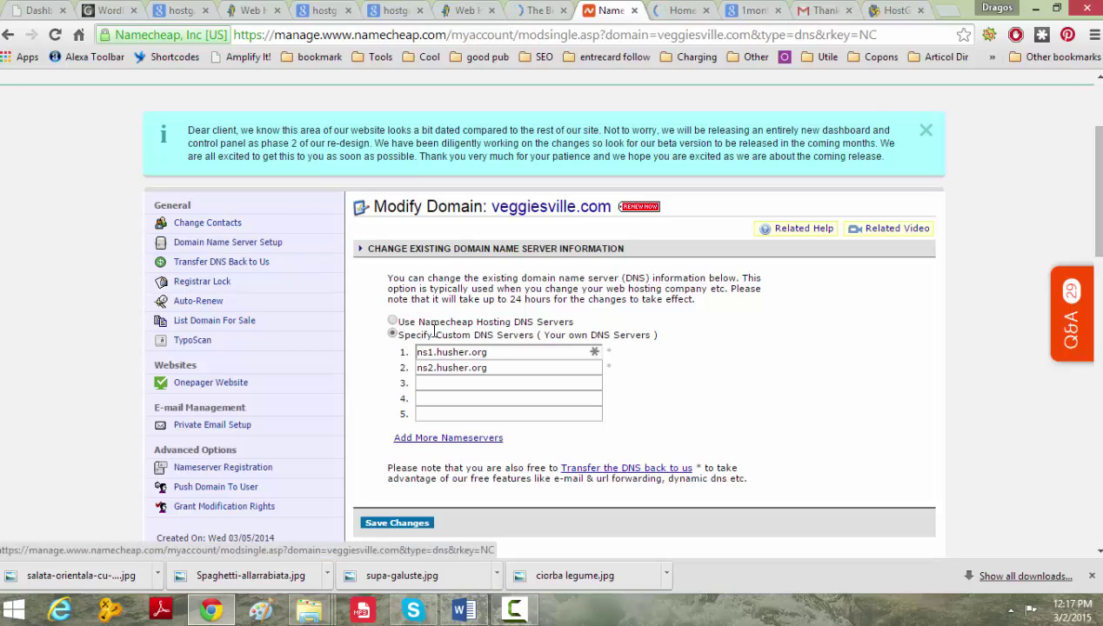
Replace ns1.husher.org in the first field with ns8043.hostgator.com copied from cPanel
triple_click(464, 351)
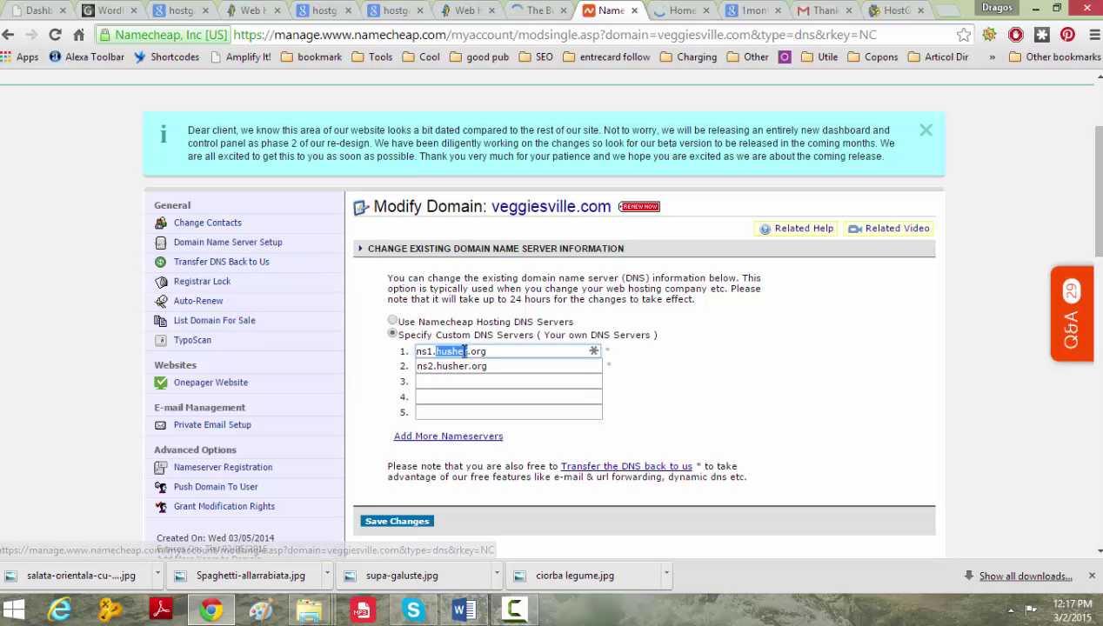
key("ctrl+v")
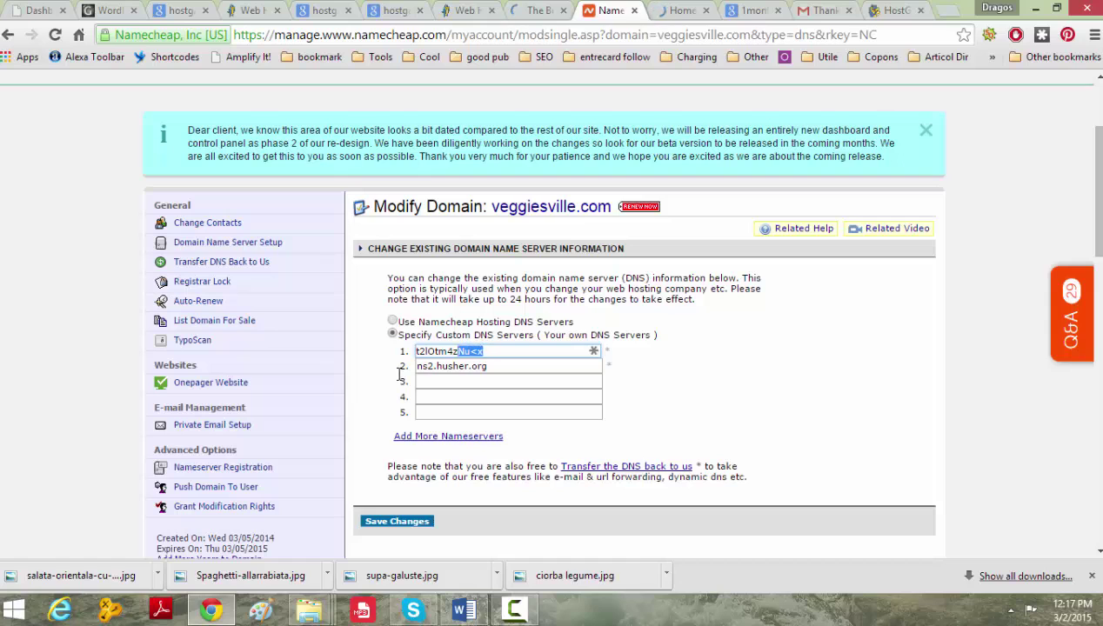
left_click_drag(484, 348, 399, 373)
key("BackSpace")
left_click(896, 9)
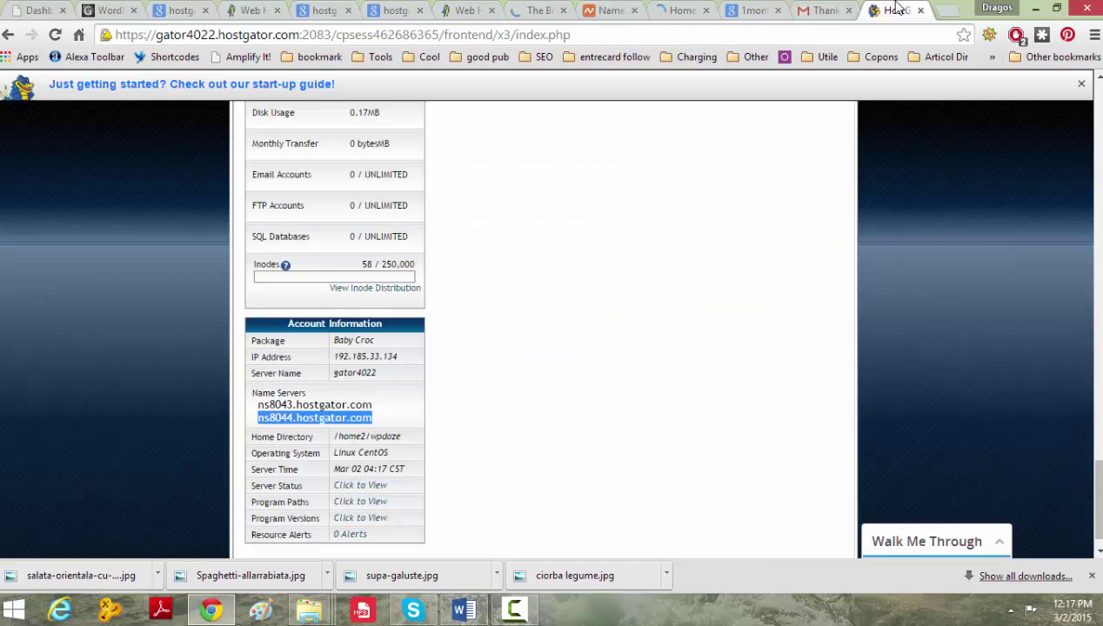
triple_click(324, 400)
right_click(322, 402)
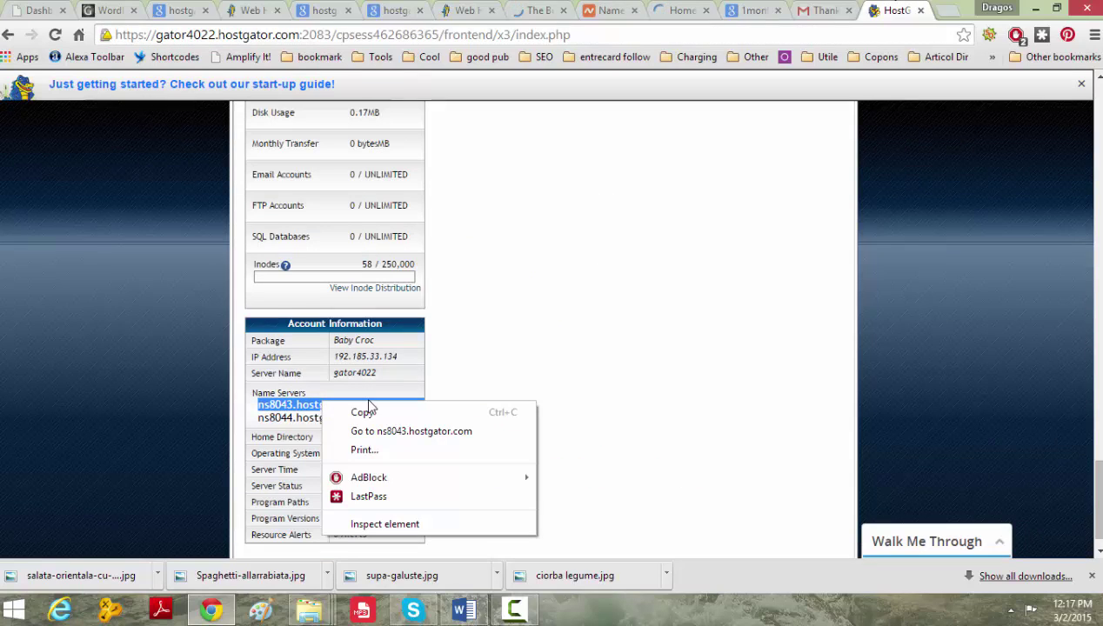
left_click(373, 413)
left_click(599, 10)
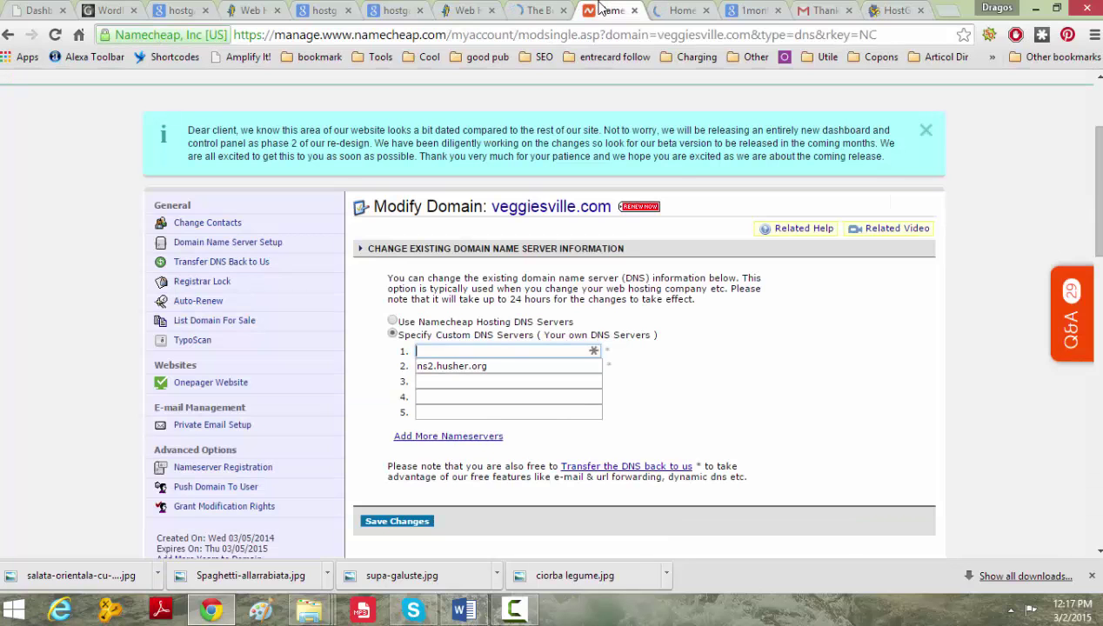
key("ctrl+v")
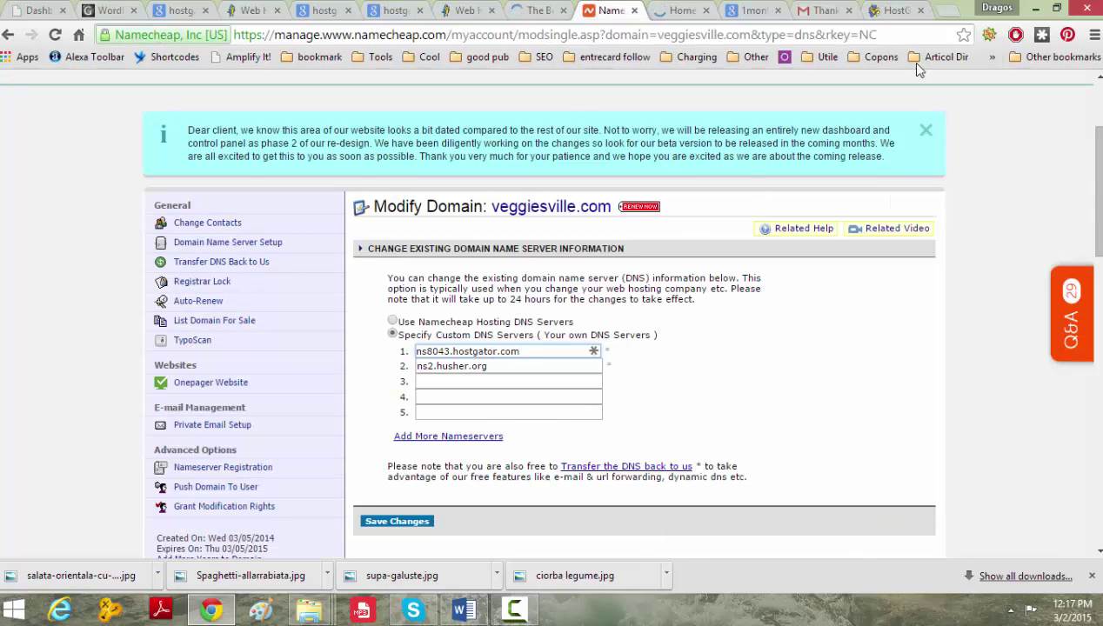
Replace ns2.husher.org in the second field with ns8044.hostgator.com from cPanel
left_click(876, 7)
left_click_drag(380, 422, 259, 420)
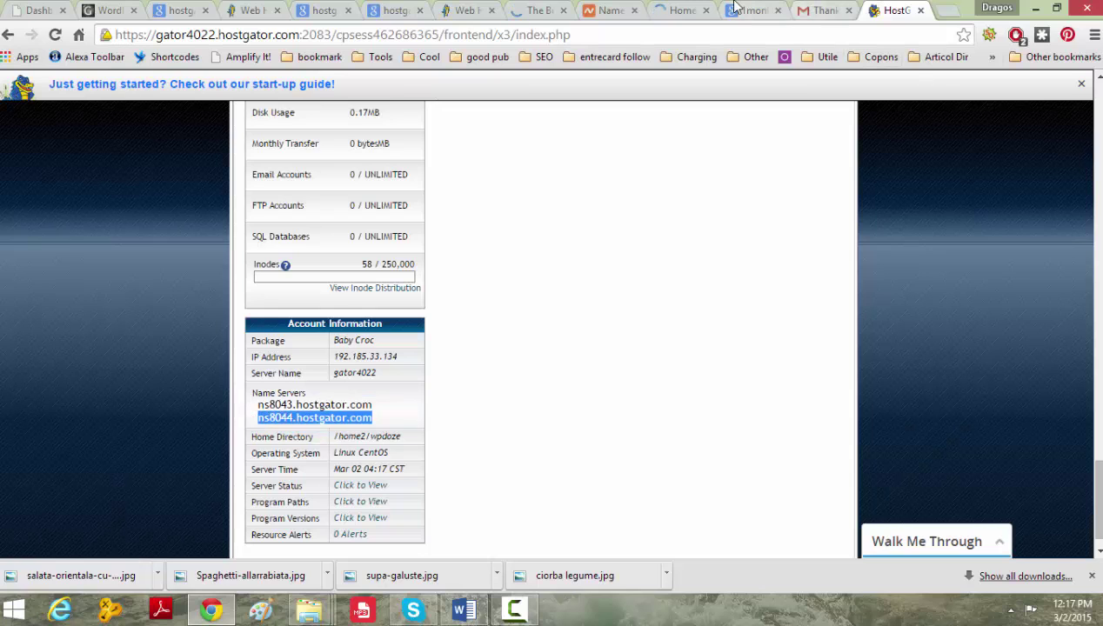
left_click(611, 10)
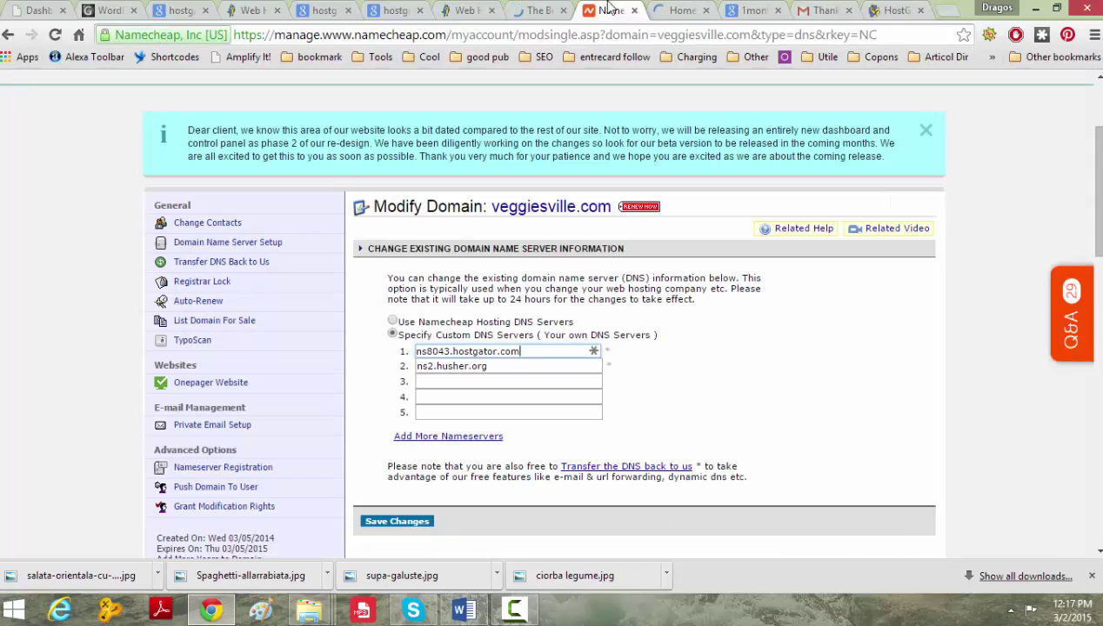
double_click(497, 364)
key("ctrl+a")
key("ctrl+v")
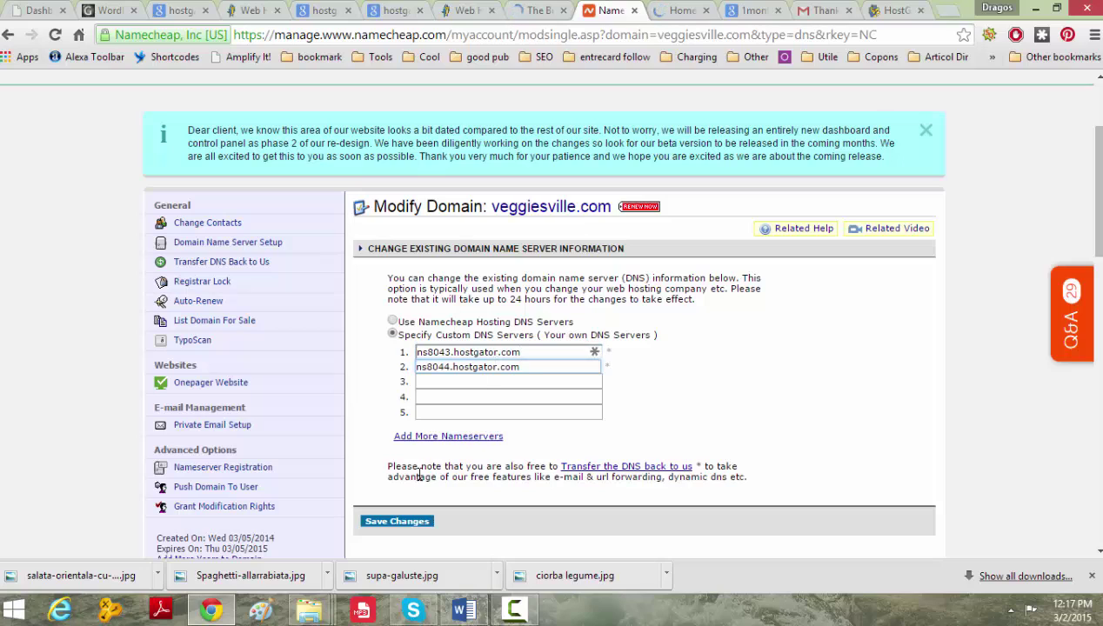
left_click(409, 522)
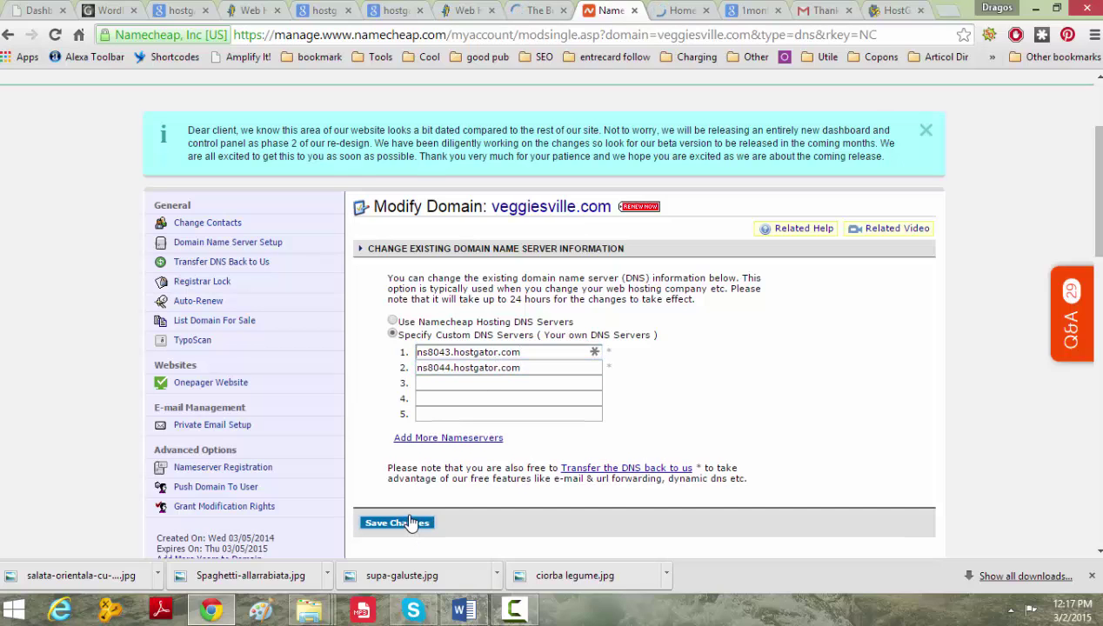
Save the name servers and check the saved ns8043 and ns8044.hostgator.com entries
left_click(410, 522)
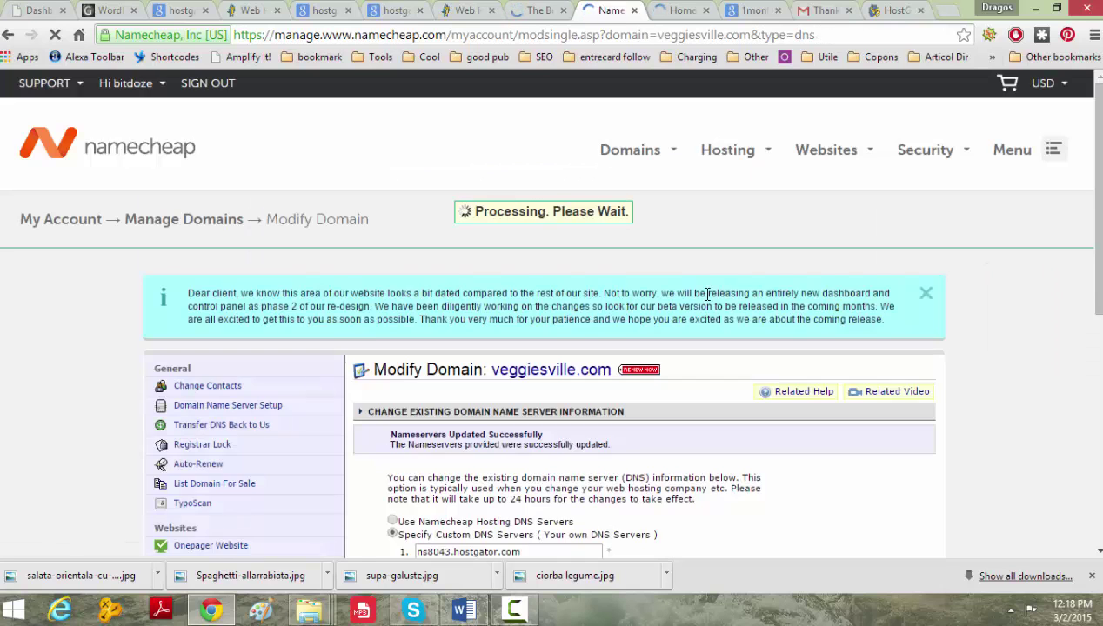
scroll(707, 294, "down", 2)
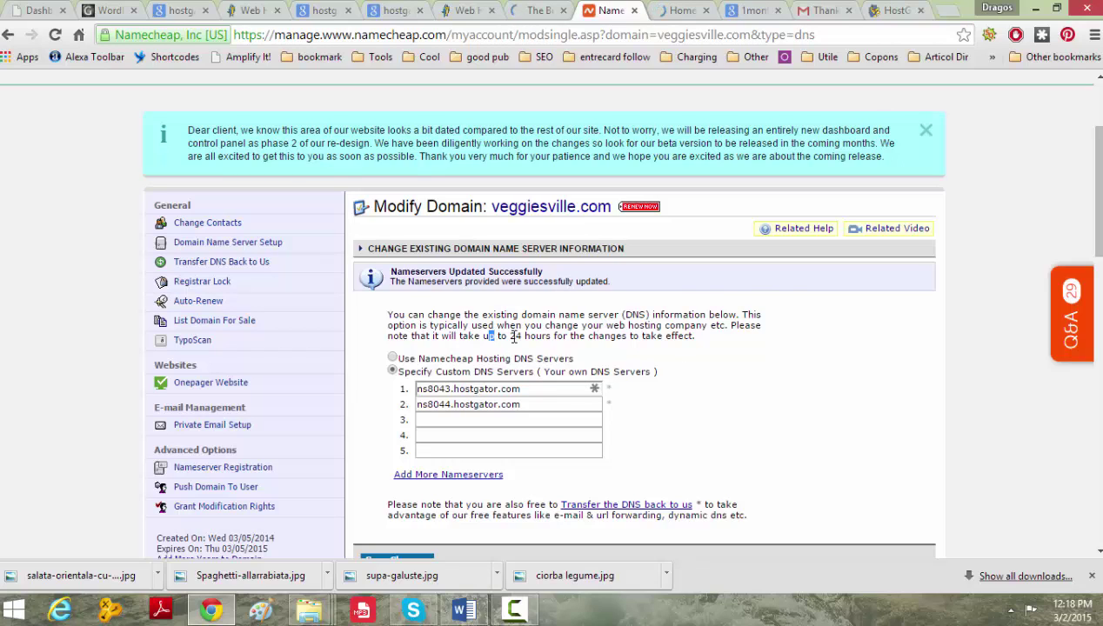
left_click_drag(512, 336, 538, 340)
left_click(570, 329)
scroll(681, 379, "down", 2)
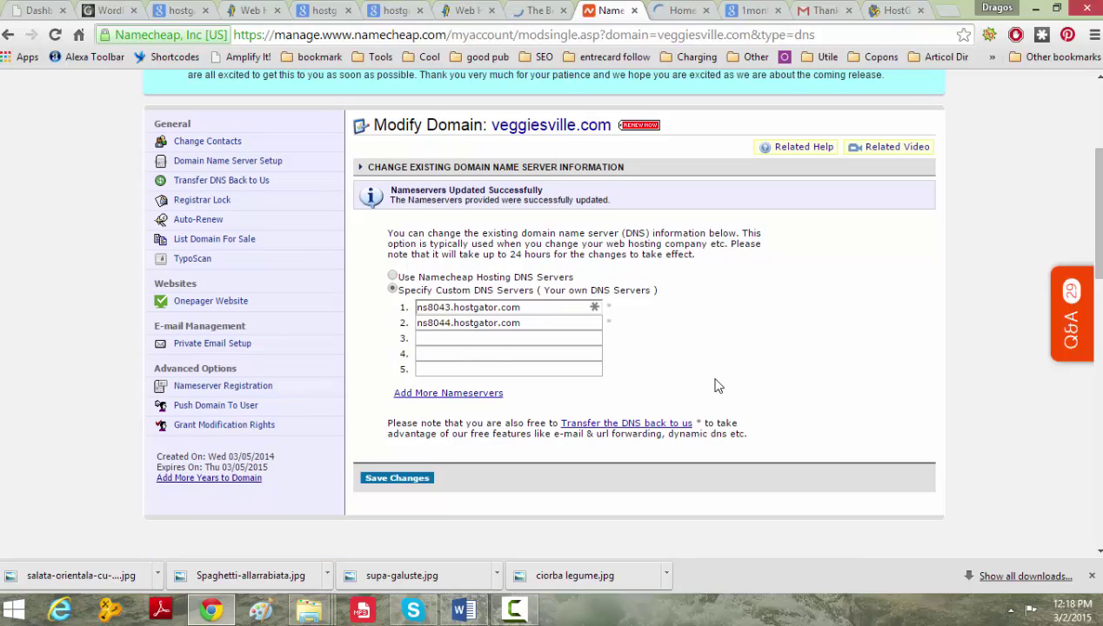
left_click_drag(522, 307, 413, 319)
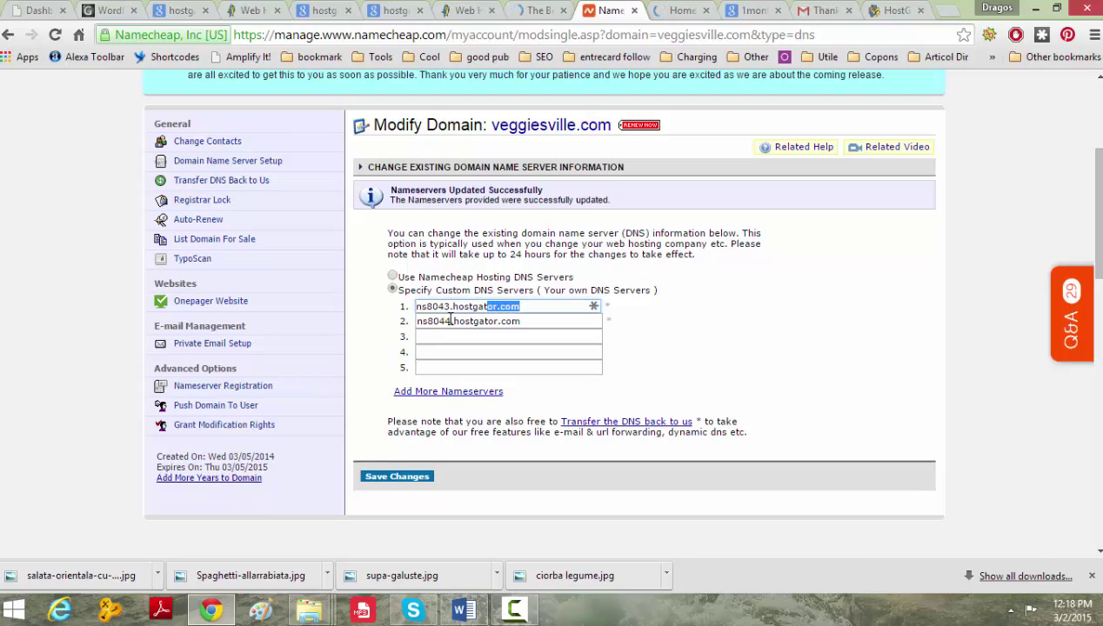
left_click_drag(525, 321, 412, 322)
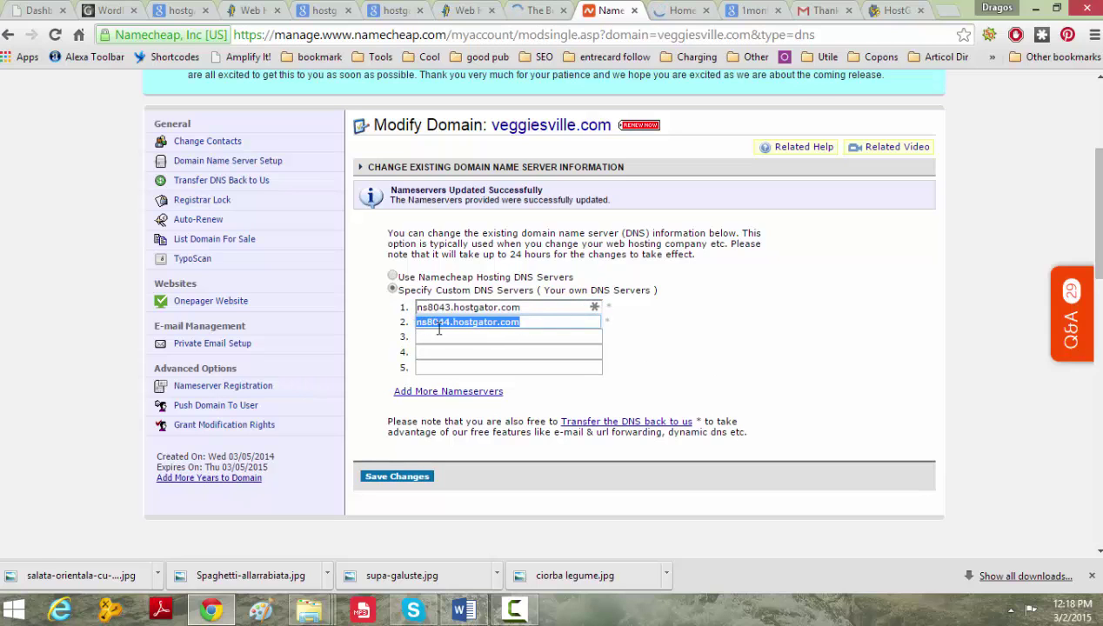
Return to the cPanel tab and scroll up to the Logs, Security and Domains sections
left_click(889, 9)
scroll(633, 414, "up", 3)
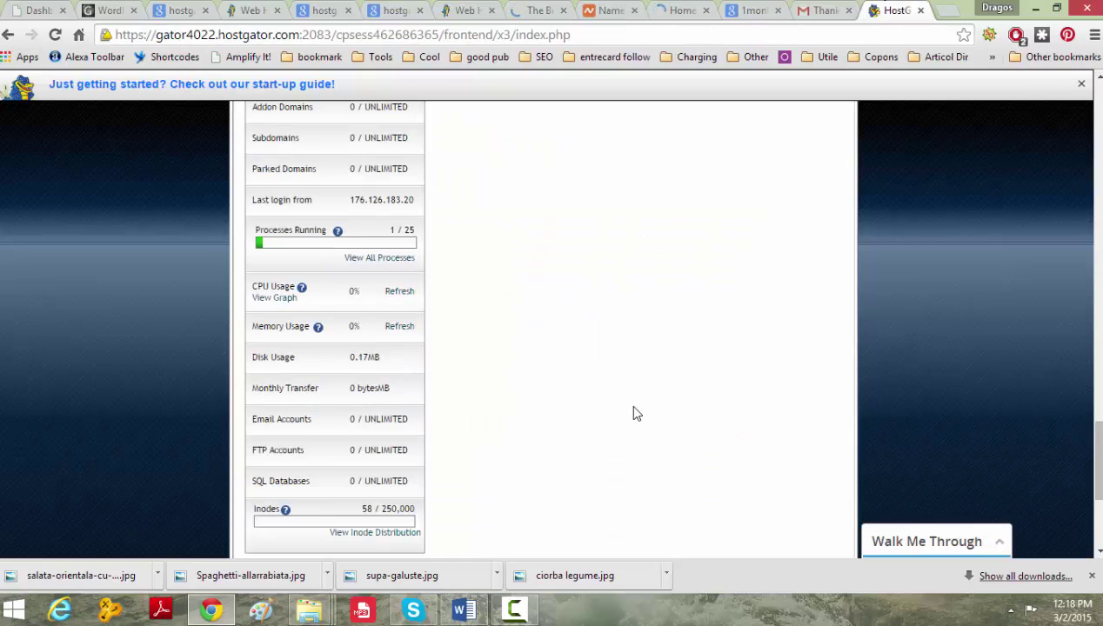
scroll(633, 414, "down", 2)
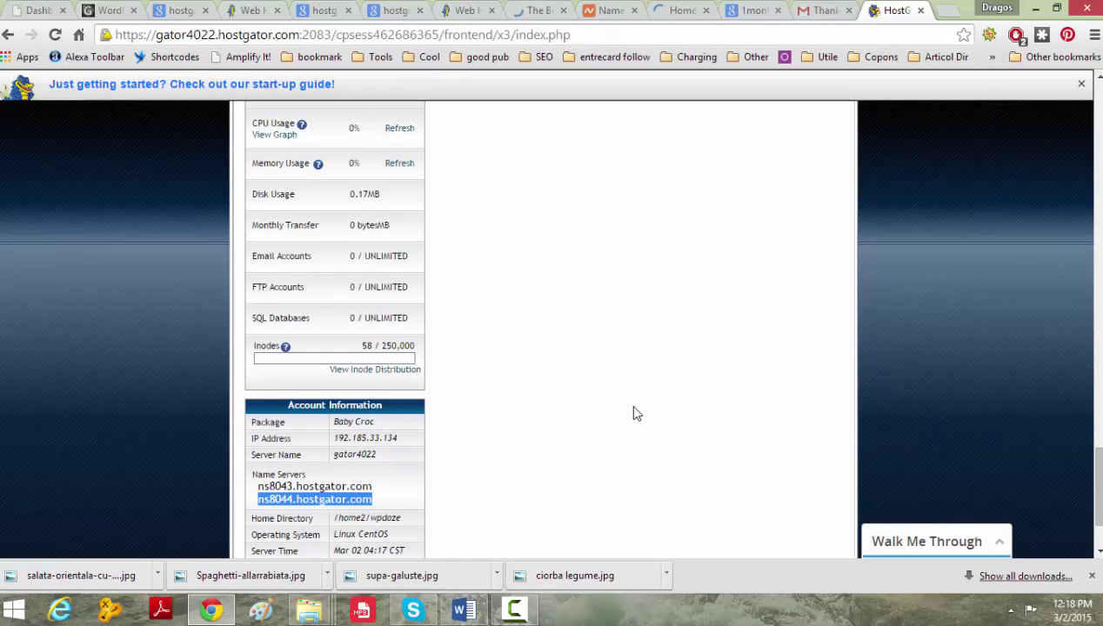
scroll(634, 415, "up", 2)
scroll(633, 414, "up", 2)
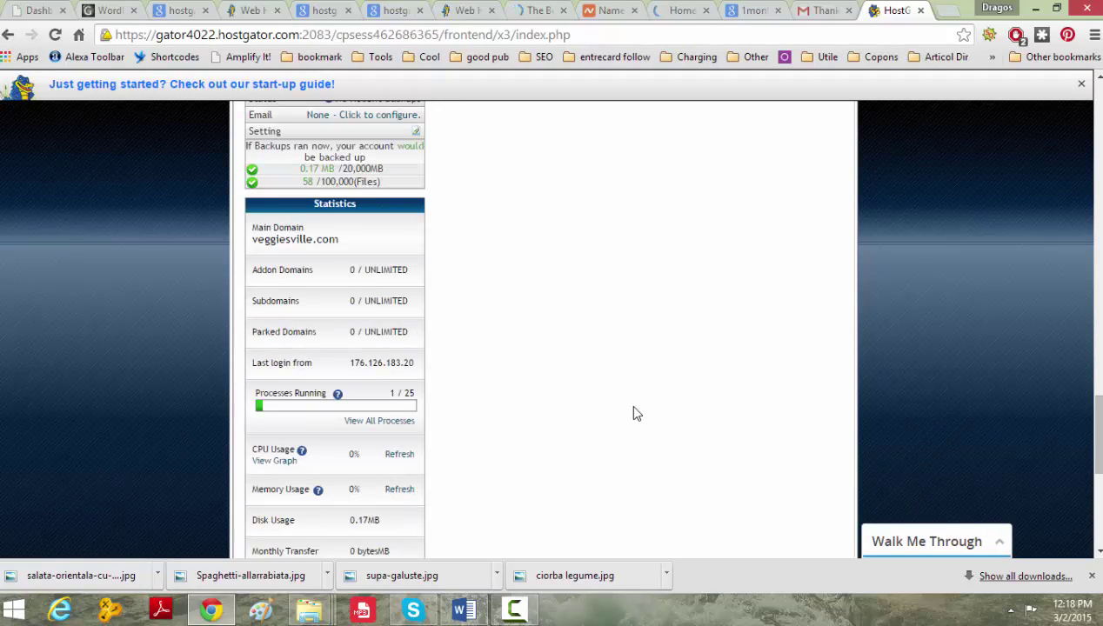
scroll(634, 414, "up", 3)
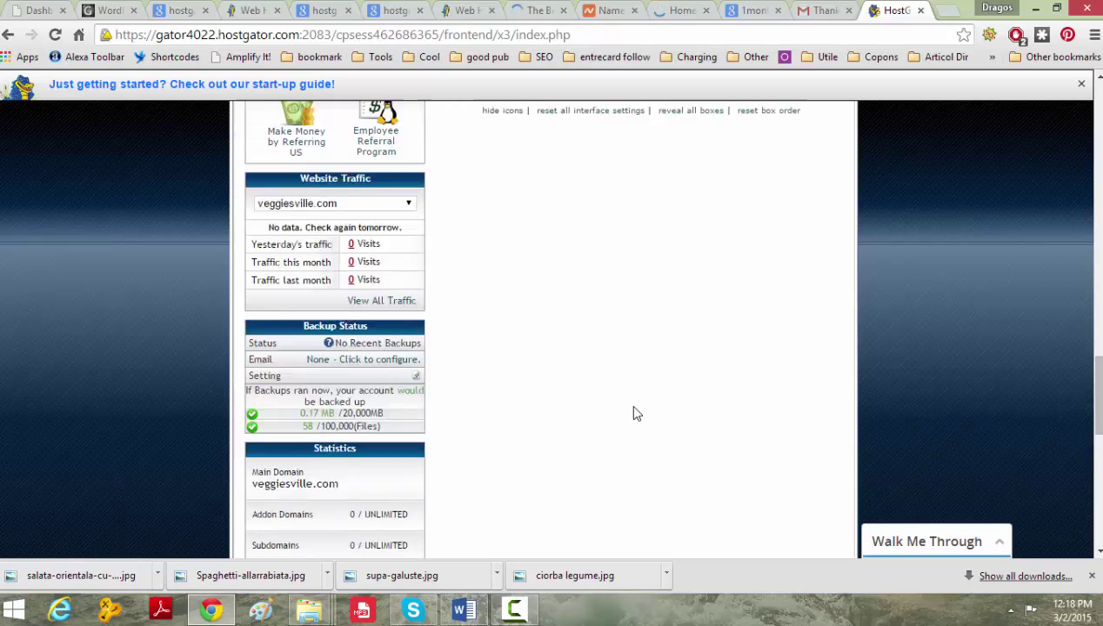
scroll(633, 414, "up", 5)
scroll(633, 415, "up", 2)
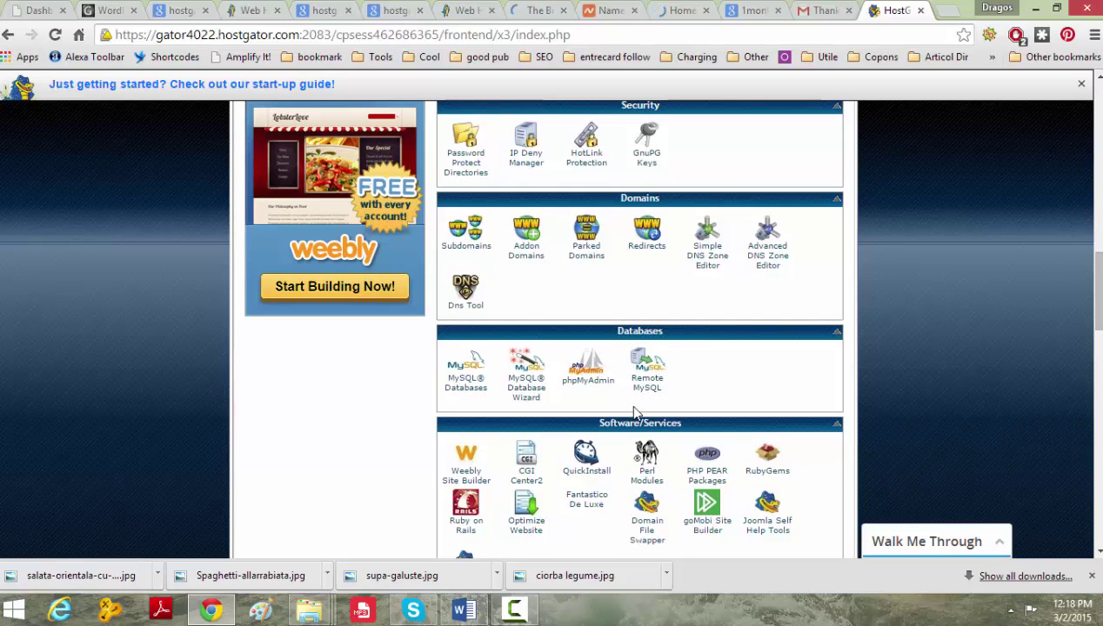
scroll(634, 414, "up", 3)
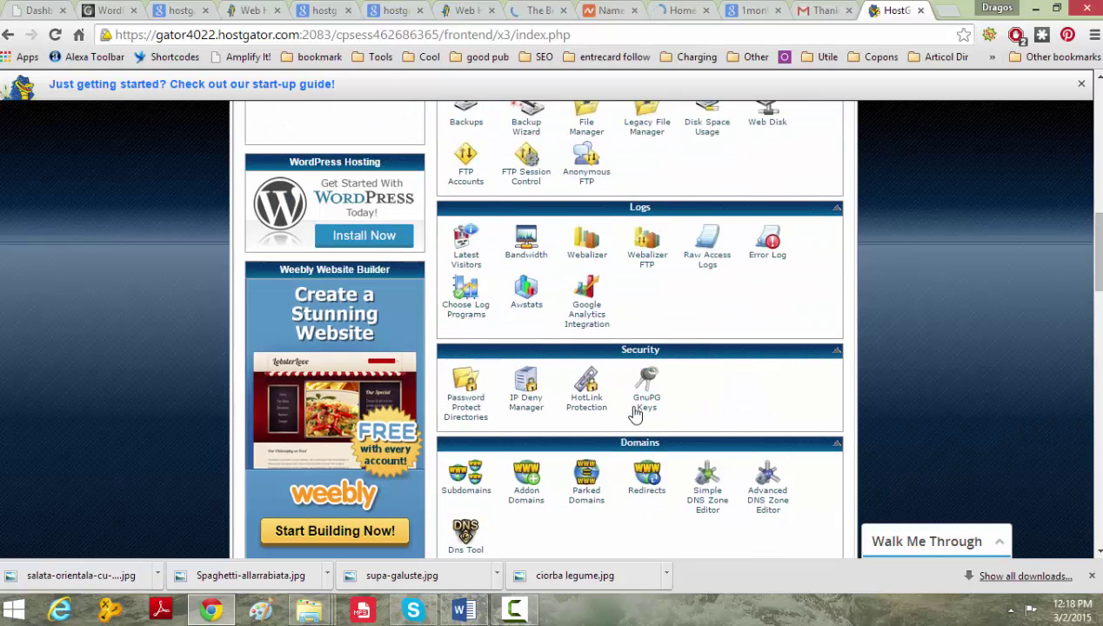